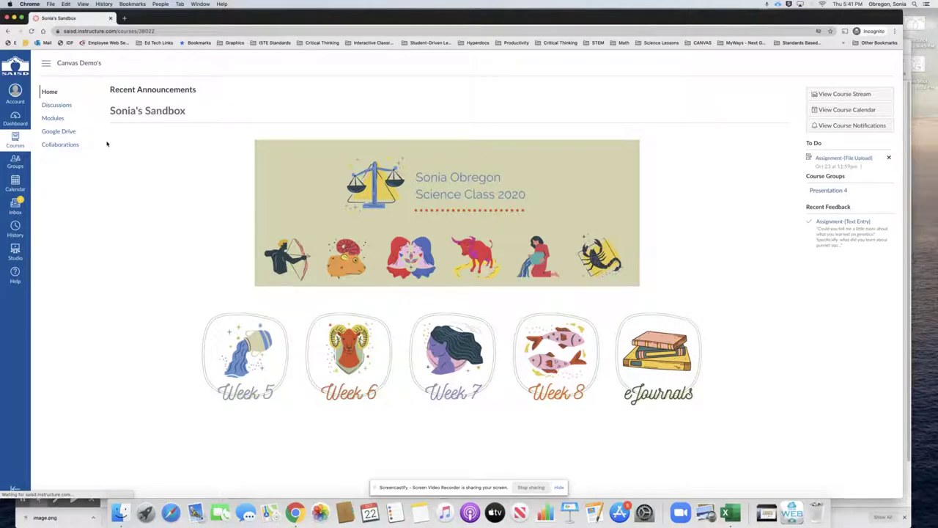
# Step: Open Assignment-[File Upload] from the course modules and read its diagram instructions, turning-in tips and Venn diagram example
pyautogui.click(54, 118)
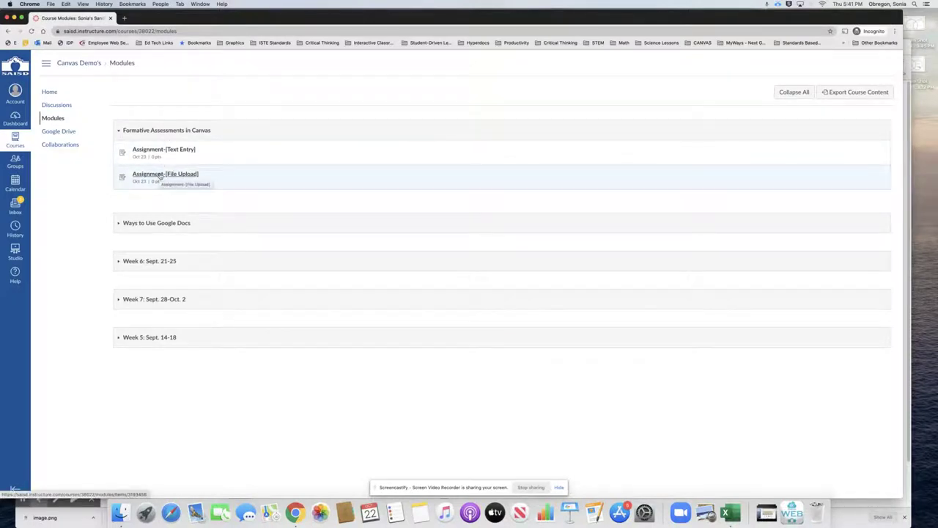
pyautogui.click(159, 176)
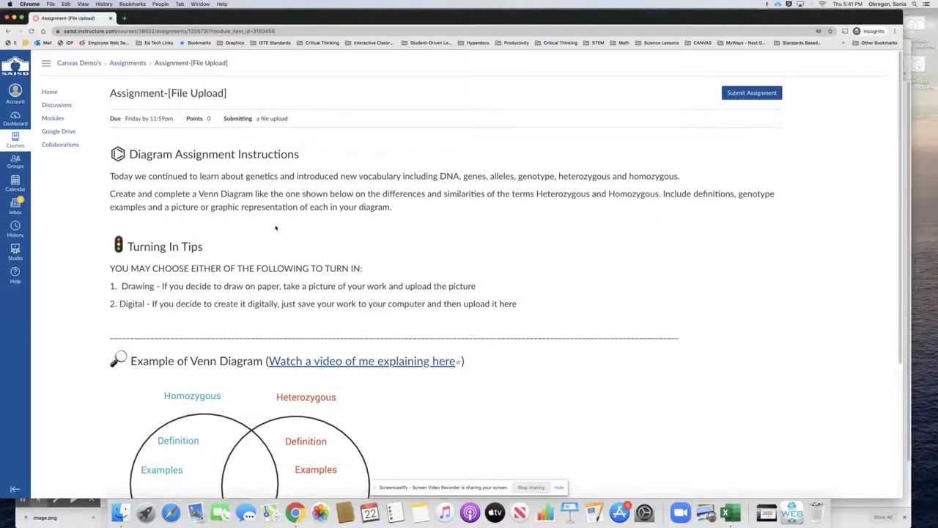
pyautogui.scroll(-1, 387, 232)
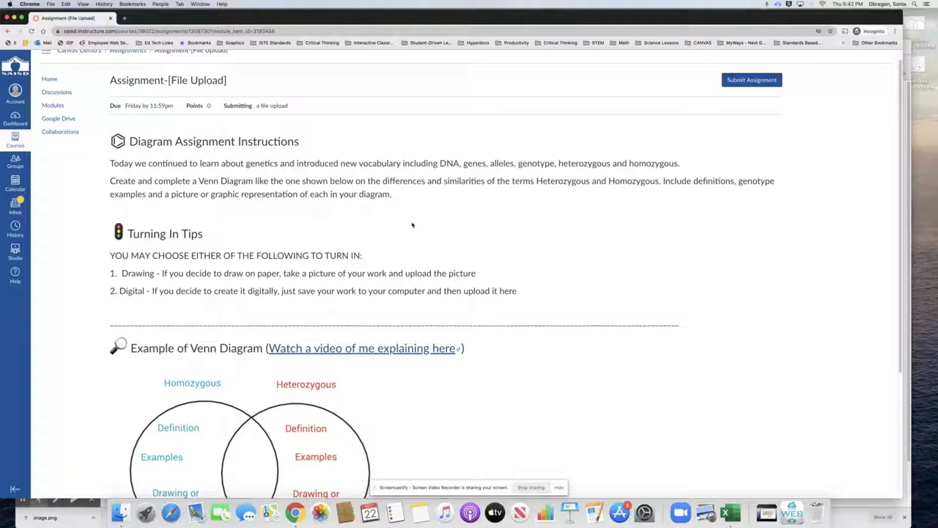
pyautogui.scroll(-1, 412, 228)
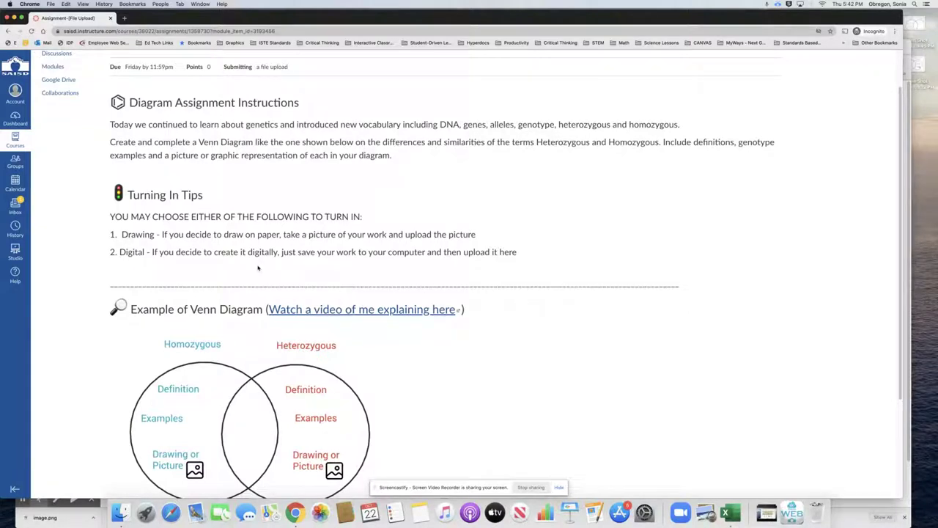
pyautogui.scroll(-1, 253, 267)
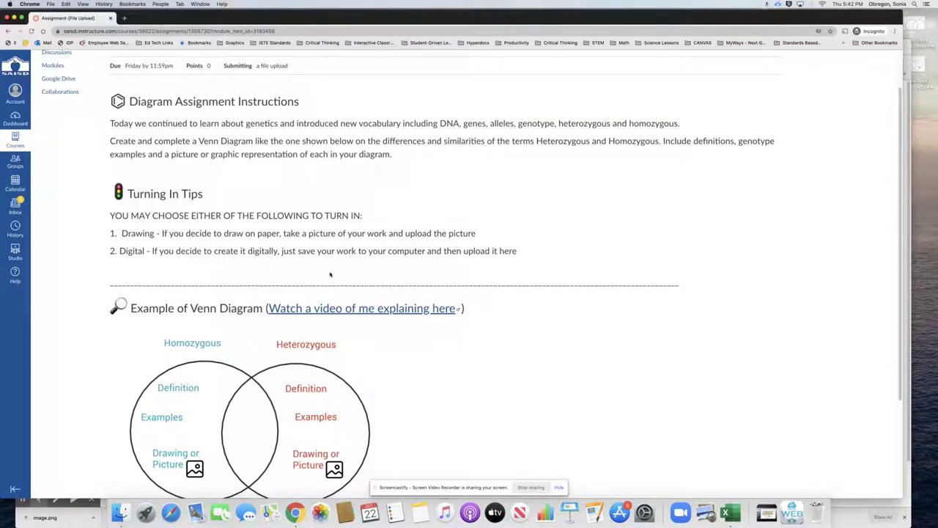
pyautogui.scroll(-3, 330, 277)
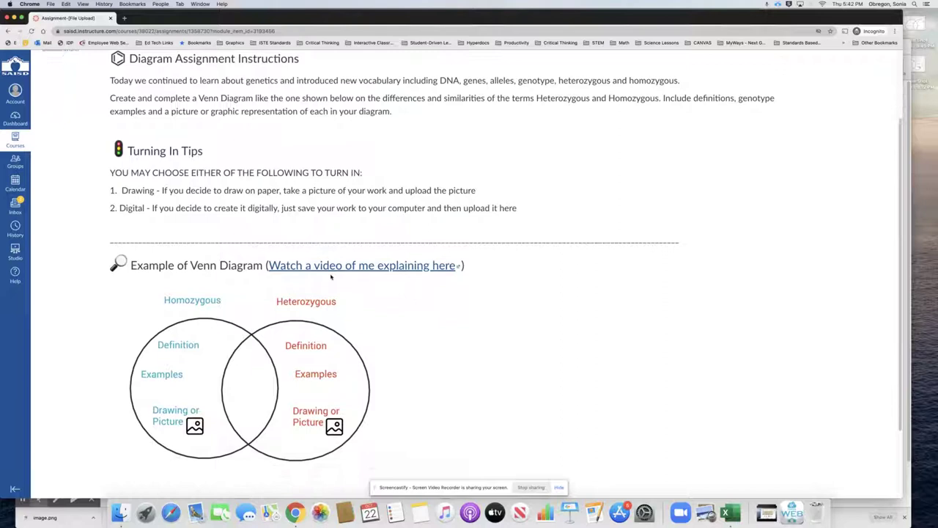
pyautogui.scroll(-1, 358, 293)
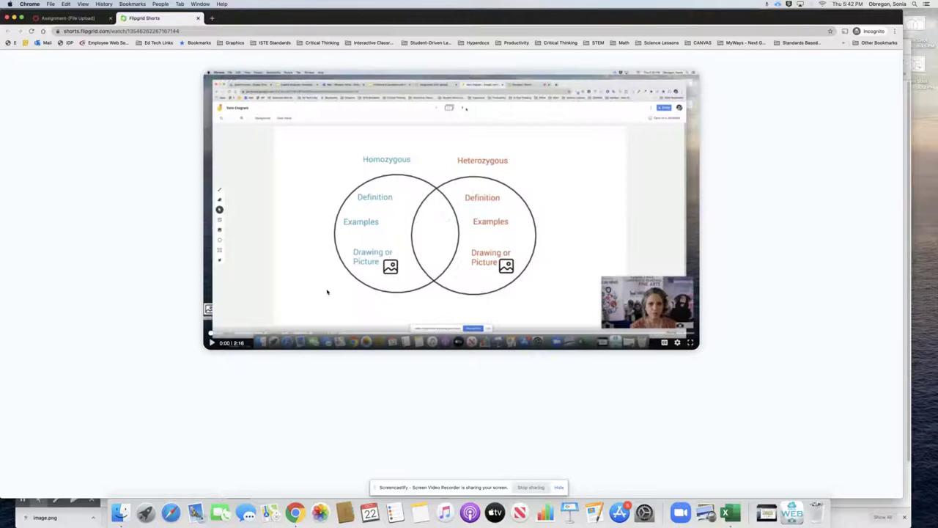
# Step: Play the opening of the teacher's Venn diagram explanation video, then pause it
pyautogui.click(212, 342)
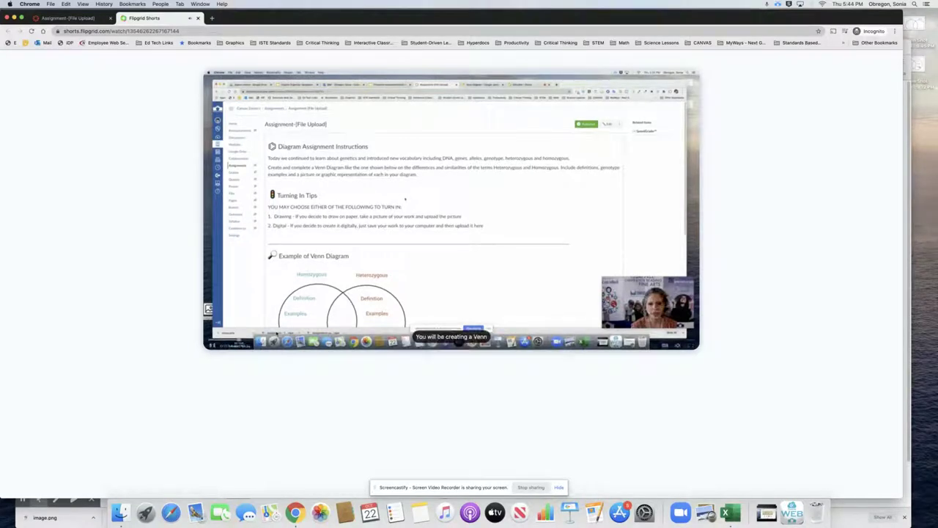
pyautogui.moveTo(257, 324)
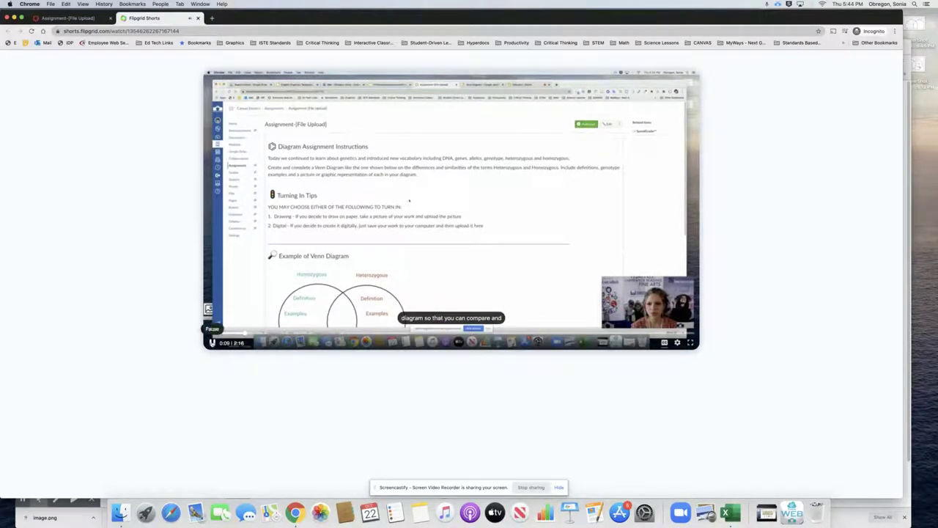
pyautogui.click(212, 343)
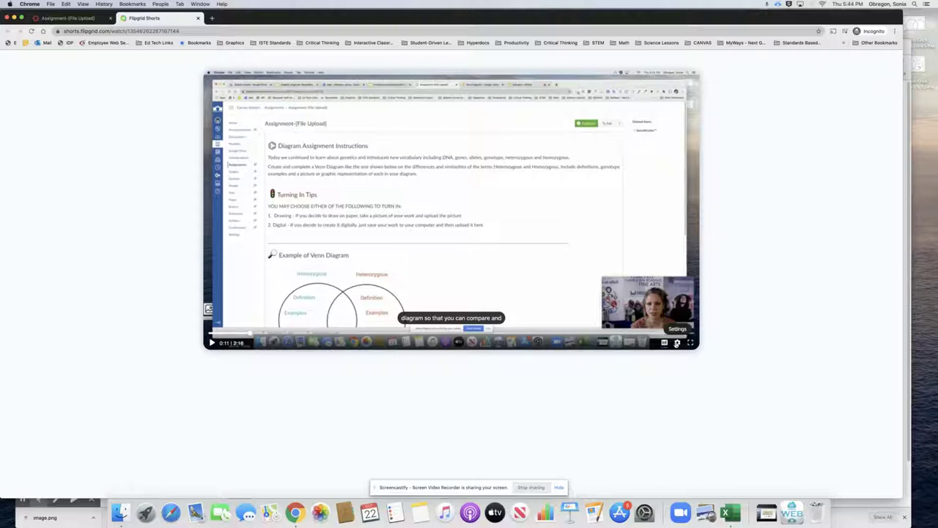
# Step: View the video's transcript in Immersive Reader, check its available translation languages, and return to the video
pyautogui.click(676, 342)
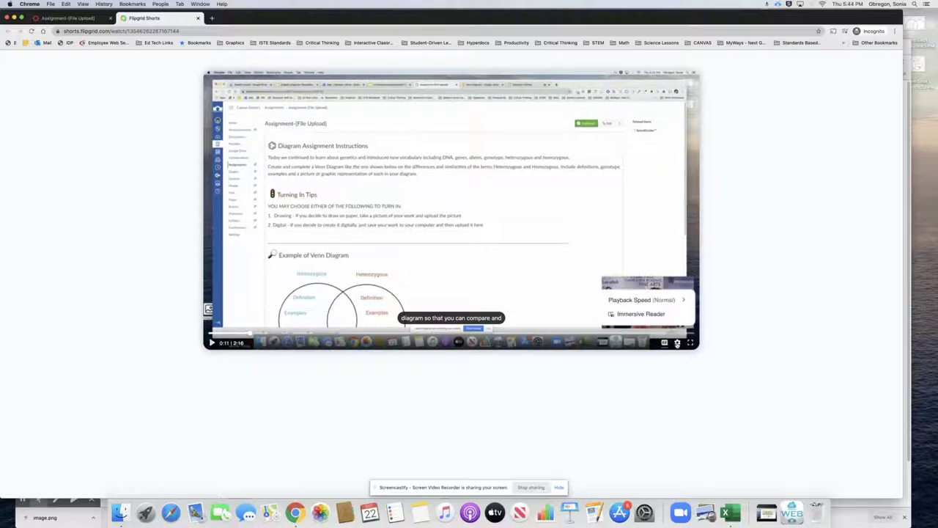
pyautogui.click(638, 317)
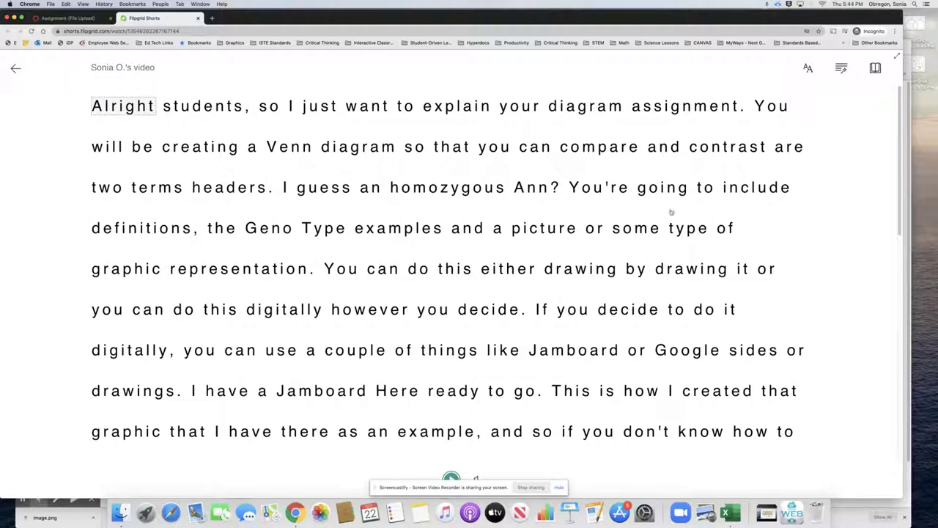
pyautogui.click(874, 72)
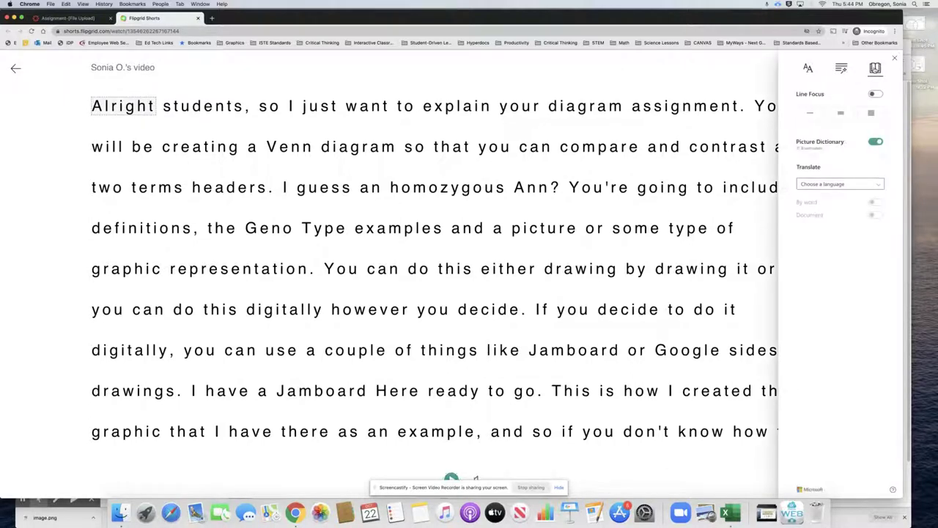
pyautogui.click(845, 184)
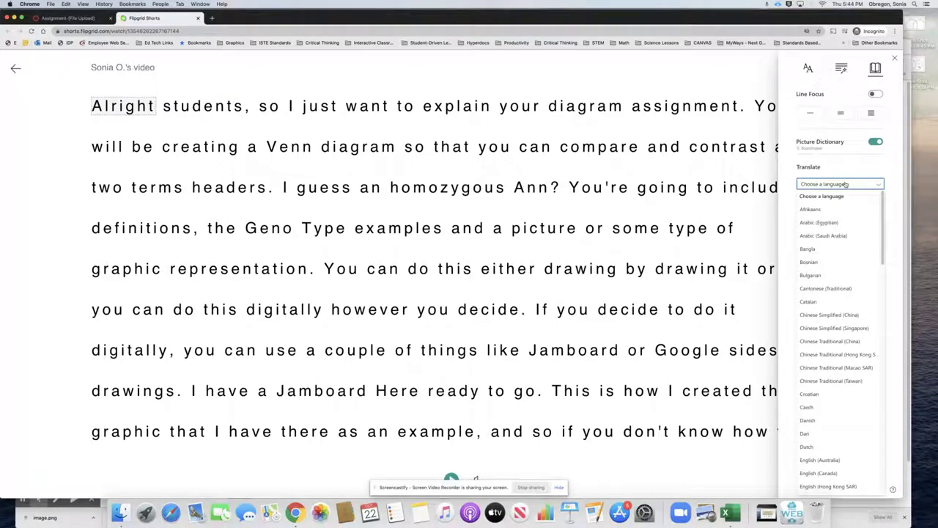
pyautogui.click(249, 70)
pyautogui.click(16, 68)
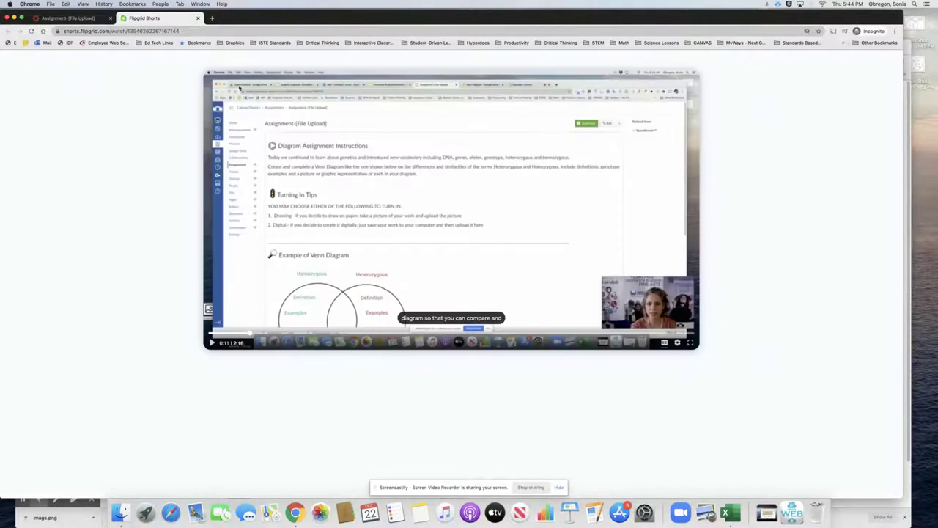
# Step: Close the explanation video and review the example Venn diagram at the end of the assignment page
pyautogui.click(197, 19)
pyautogui.scroll(-3, 320, 206)
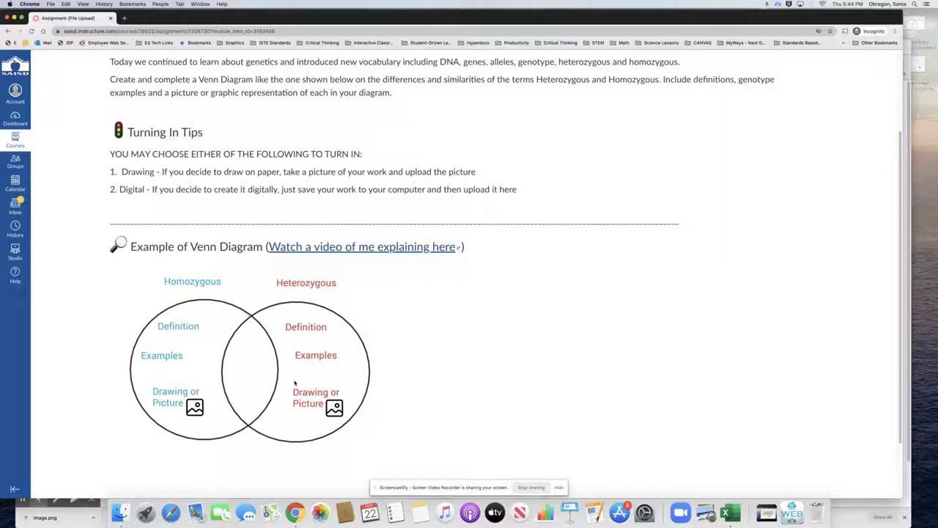
pyautogui.scroll(-2, 290, 386)
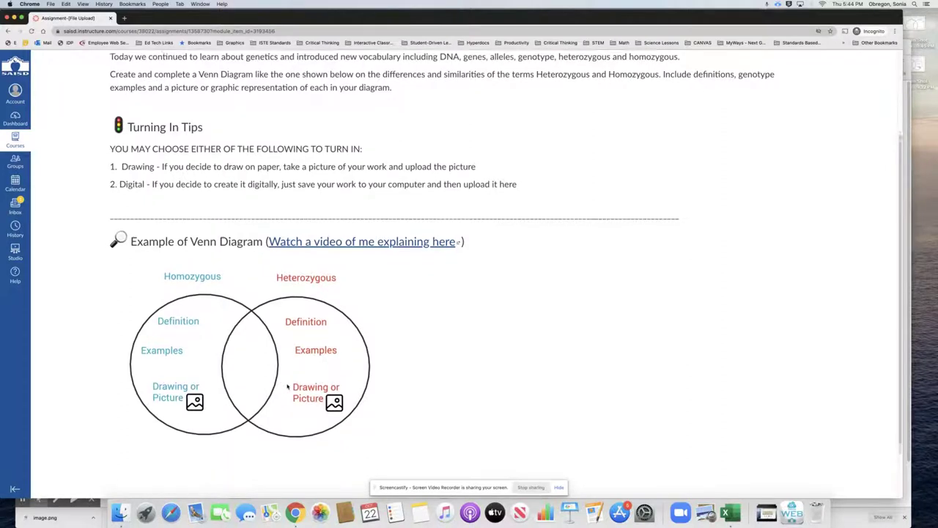
pyautogui.scroll(-2, 287, 386)
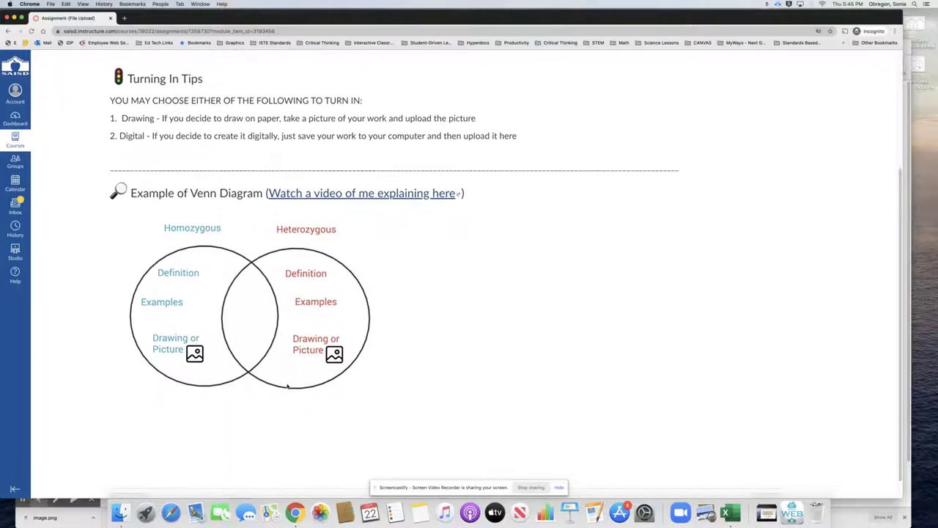
pyautogui.scroll(-1, 535, 379)
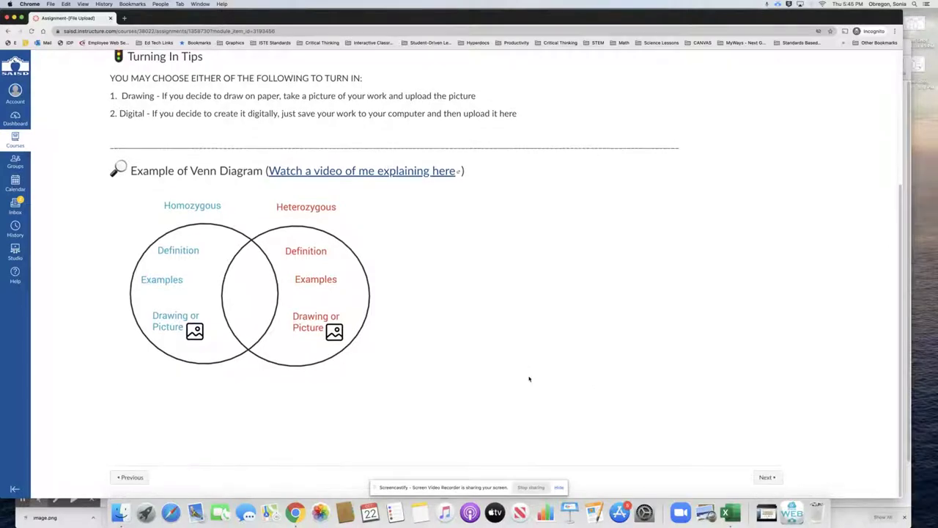
# Step: Start a submission for the assignment and bring up its file upload form
pyautogui.scroll(10, 550, 359)
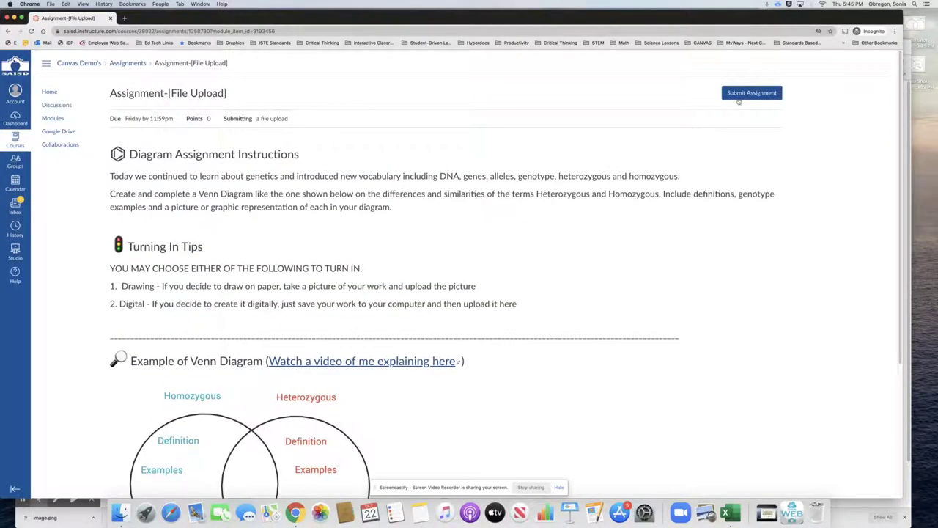
pyautogui.click(742, 93)
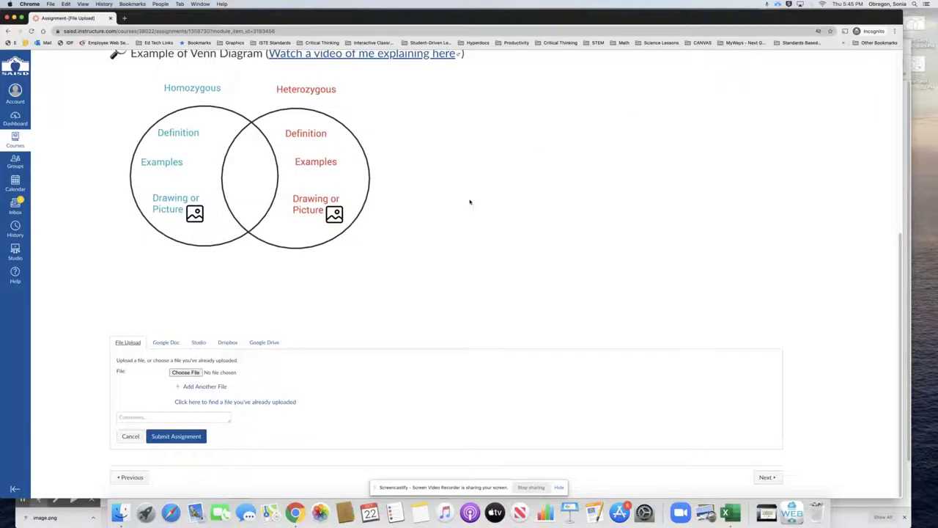
pyautogui.scroll(10, 469, 201)
pyautogui.scroll(-1, 379, 104)
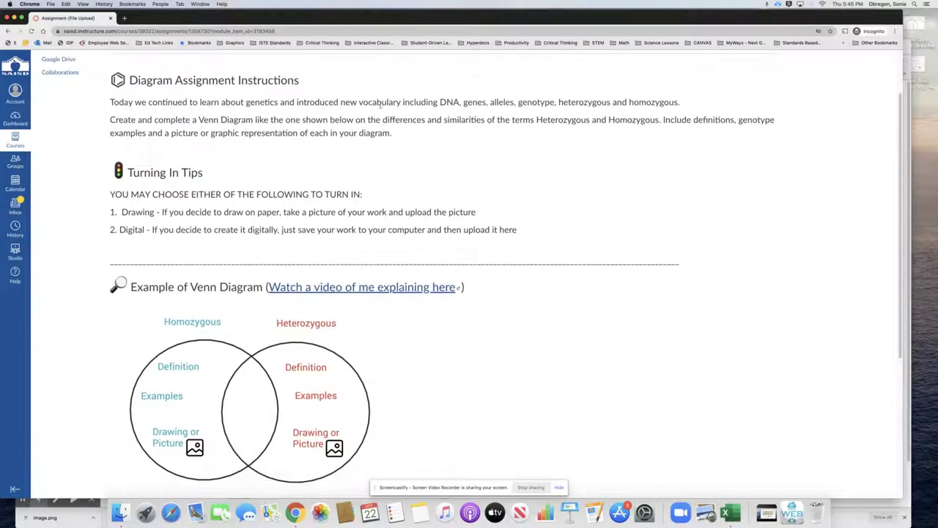
pyautogui.scroll(-5, 503, 350)
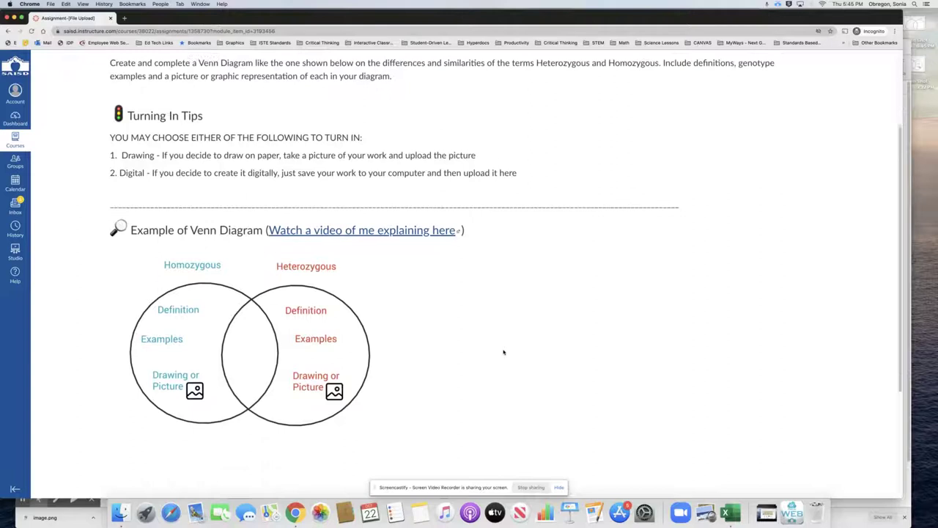
pyautogui.scroll(-3, 503, 350)
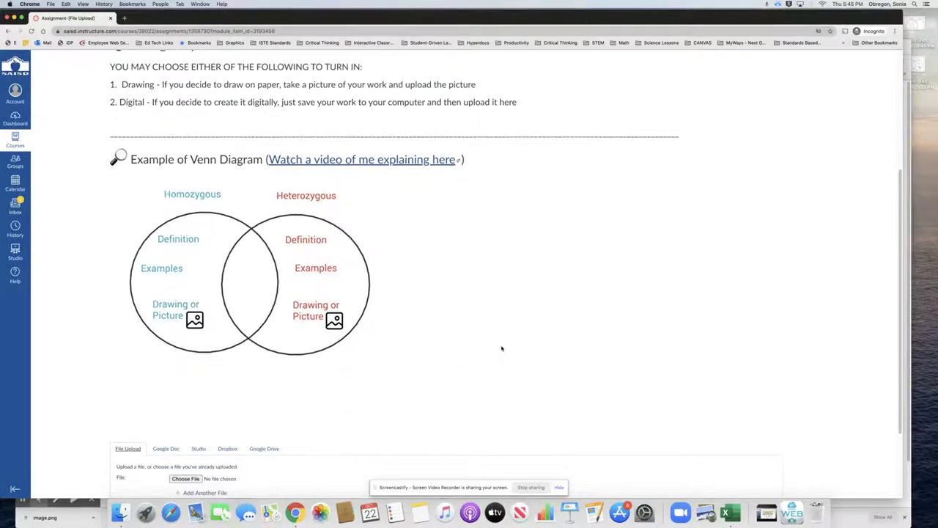
pyautogui.scroll(-3, 501, 348)
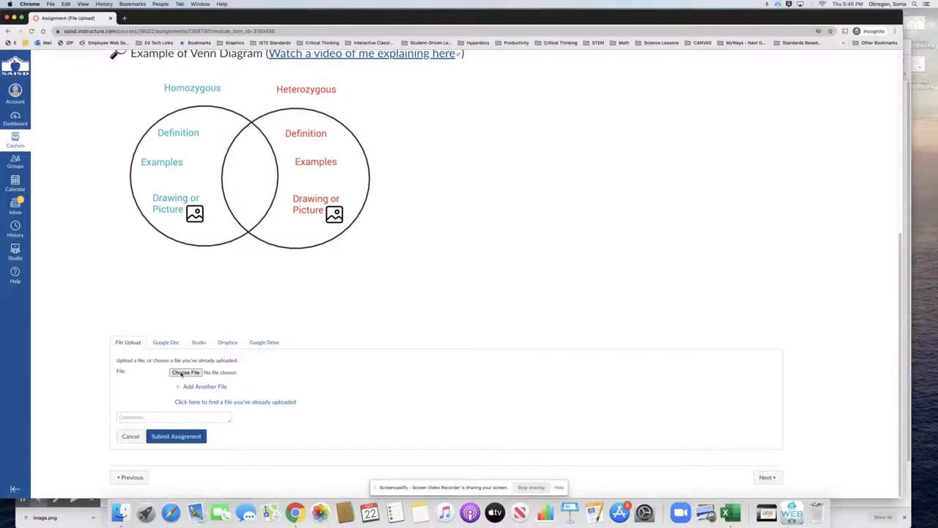
# Step: Attach Screen Shot 2020-10-22 at 5.19.32 PM.png from the Desktop and submit the assignment without a comment
pyautogui.click(185, 372)
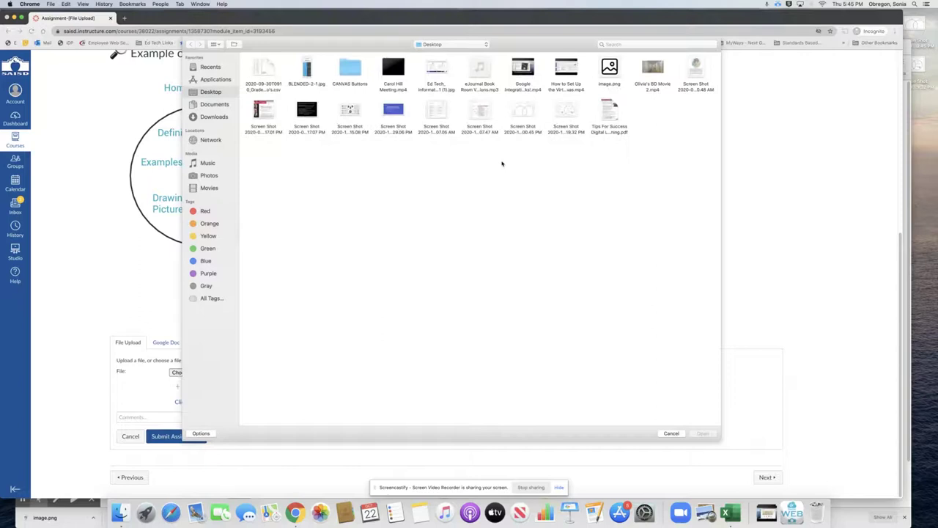
pyautogui.click(569, 110)
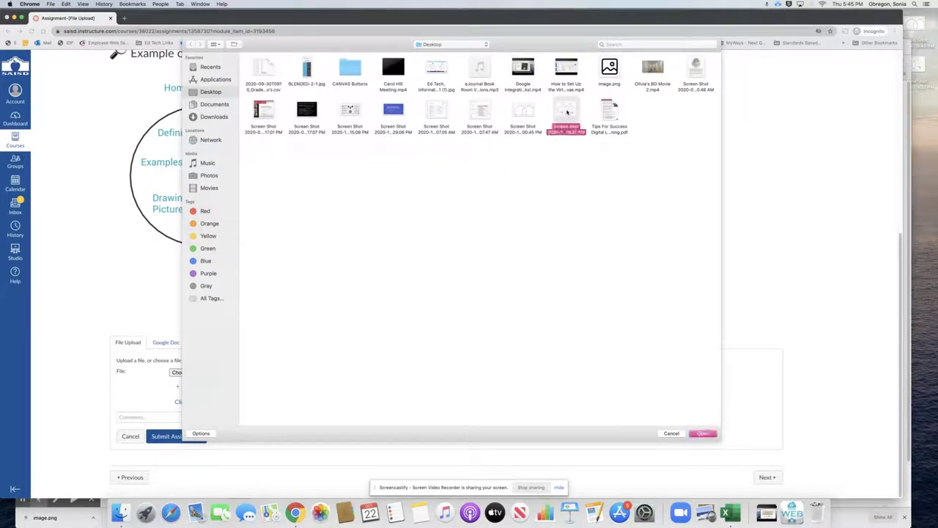
pyautogui.click(701, 433)
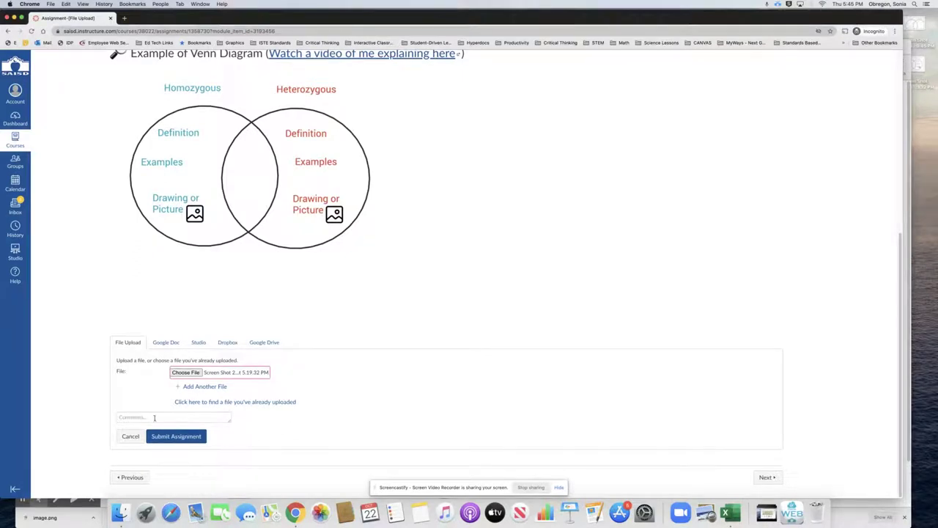
pyautogui.click(149, 416)
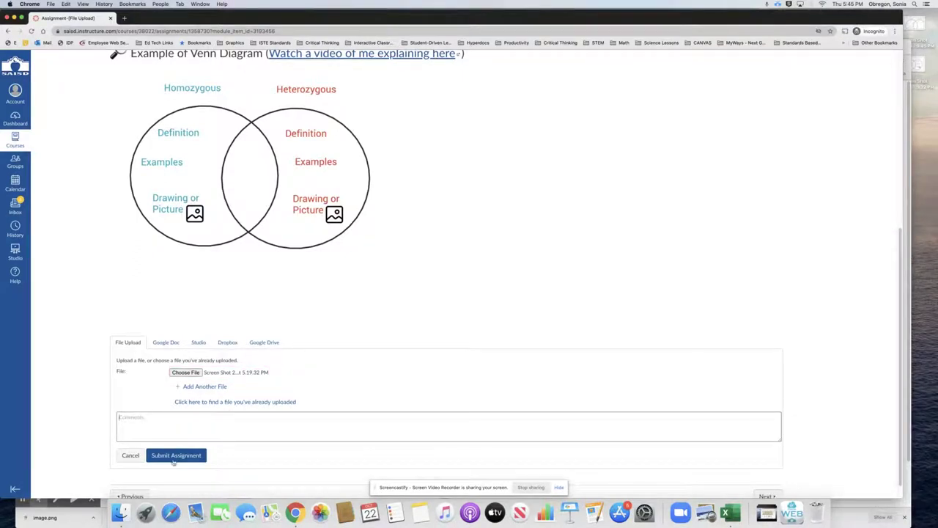
pyautogui.click(173, 459)
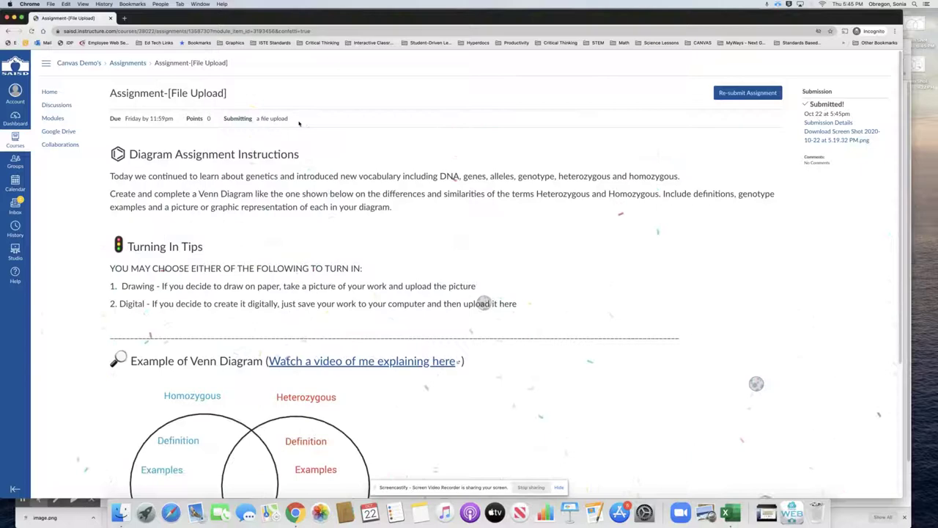
# Step: Minimize the student's browser window and reposition the window showing the teacher's course page
pyautogui.moveTo(176, 22); pyautogui.dragTo(198, 23)
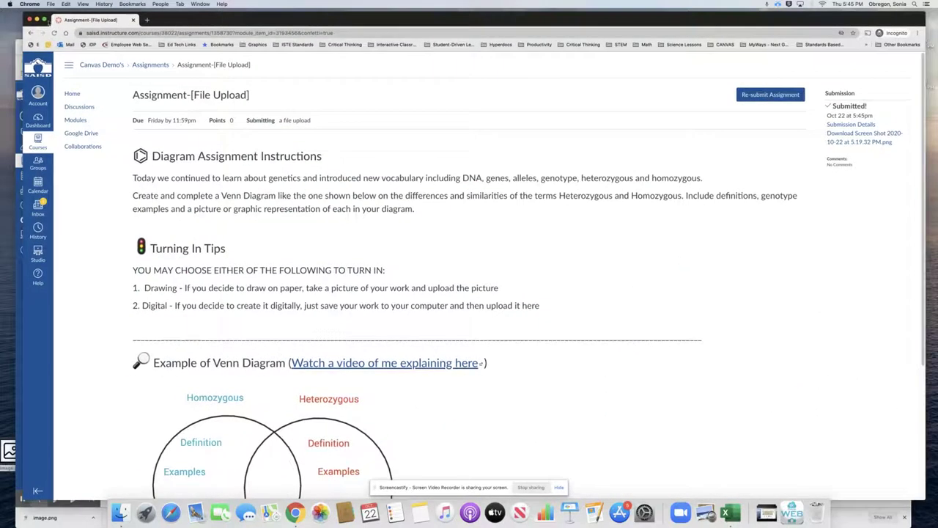
pyautogui.click(37, 20)
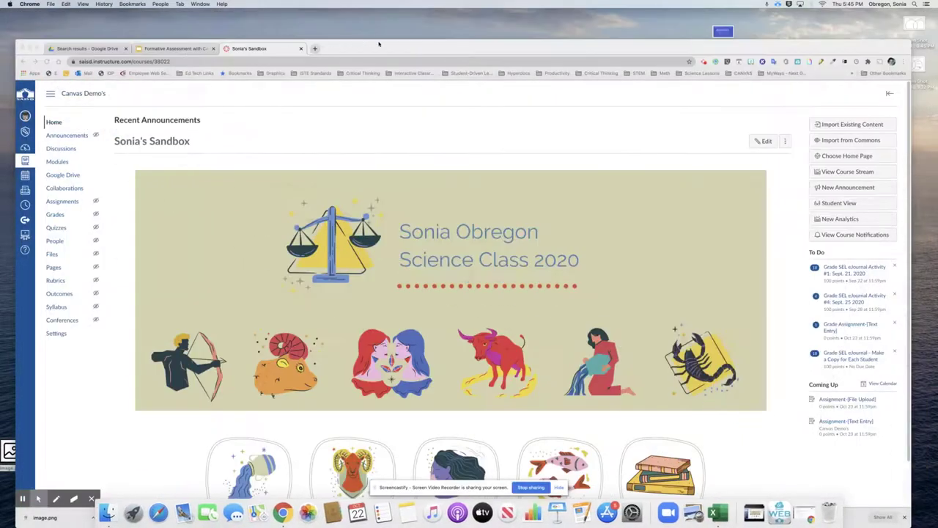
pyautogui.moveTo(379, 44); pyautogui.dragTo(362, 31)
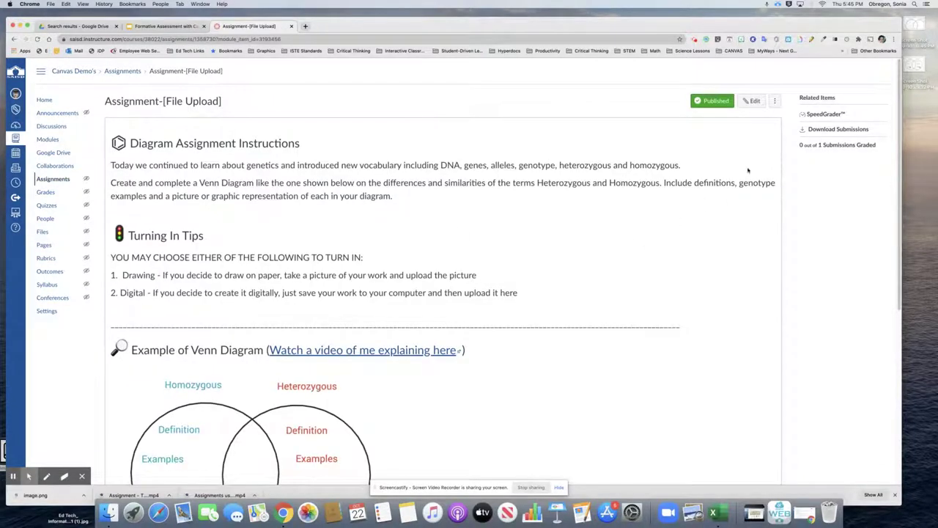
# Step: Open the Ed Tech and Design student's submission for Assignment-[File Upload] in SpeedGrader
pyautogui.click(825, 114)
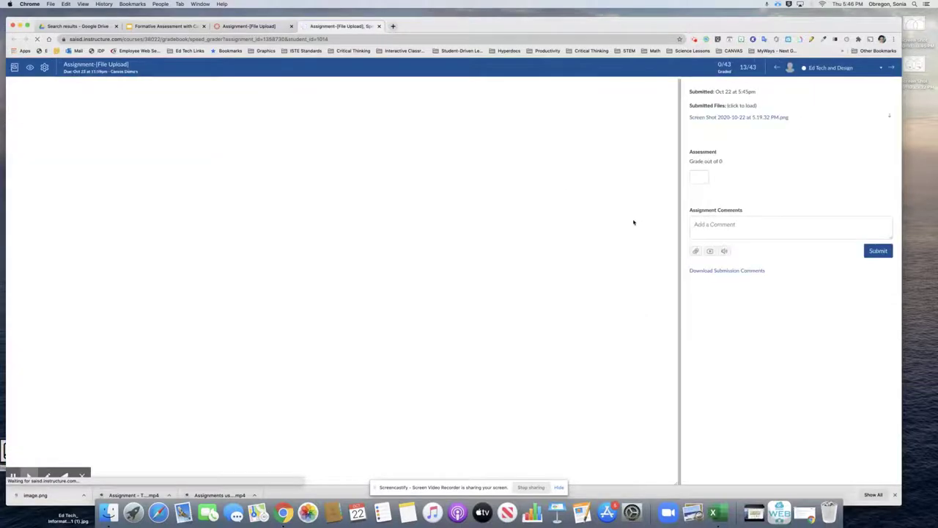
pyautogui.click(840, 67)
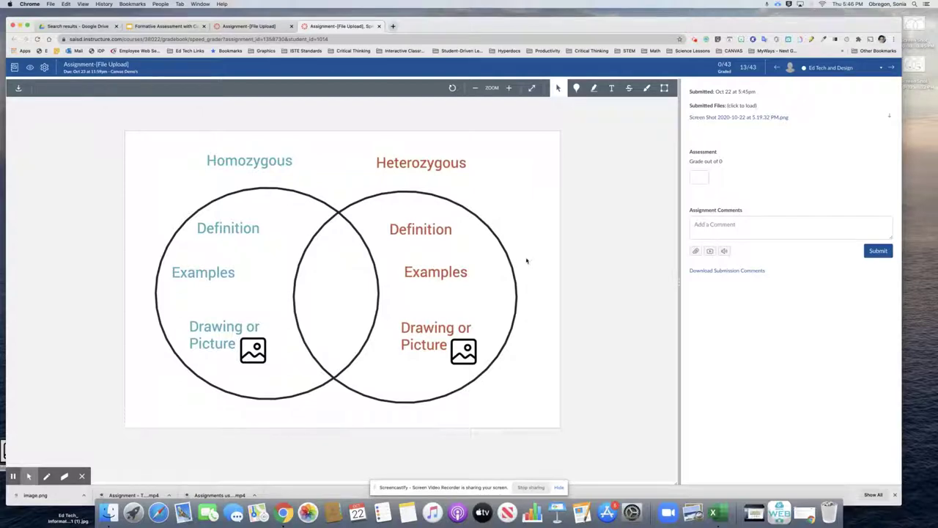
# Step: Give the submission a grade of 100 and write "Great job!" as the assignment comment
pyautogui.click(696, 177)
pyautogui.write('100')
pyautogui.click(702, 224)
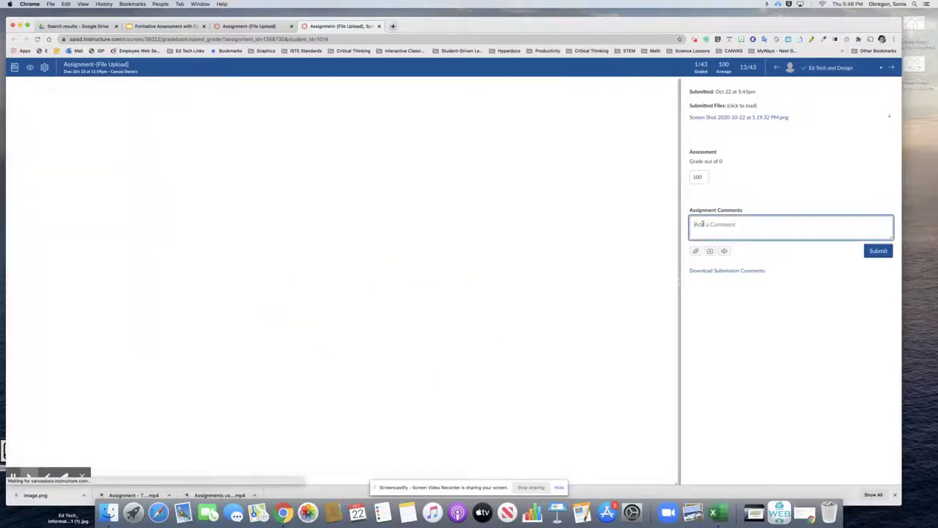
pyautogui.write('Great job!')
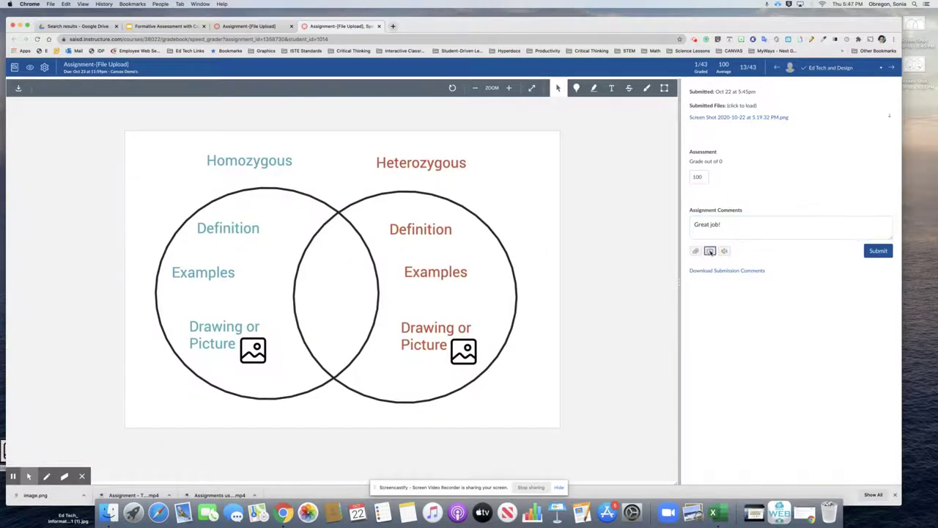
# Step: Show the media comment recorder, close it without recording, and submit the written comment
pyautogui.click(710, 252)
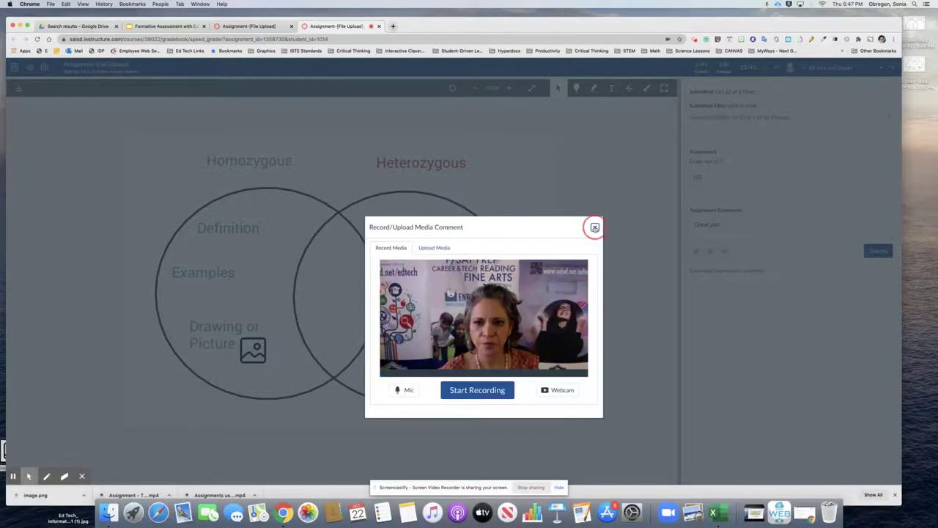
pyautogui.click(595, 227)
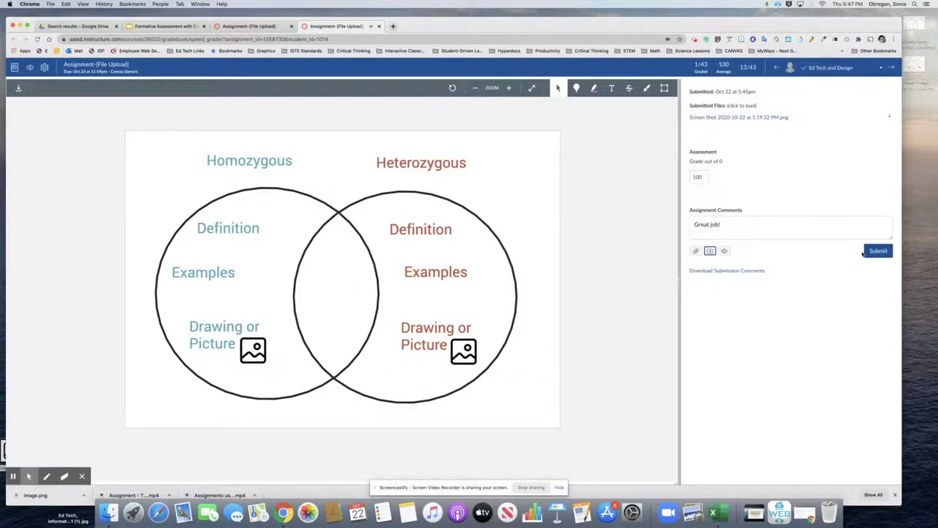
pyautogui.click(878, 251)
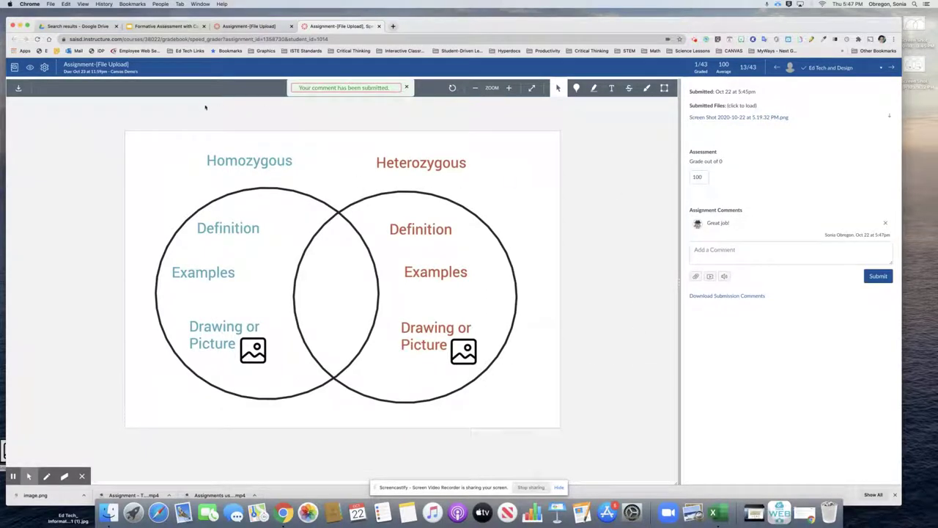
# Step: Return to the Assignment-[File Upload] page, start editing the assignment, and enlarge its description editor
pyautogui.click(248, 25)
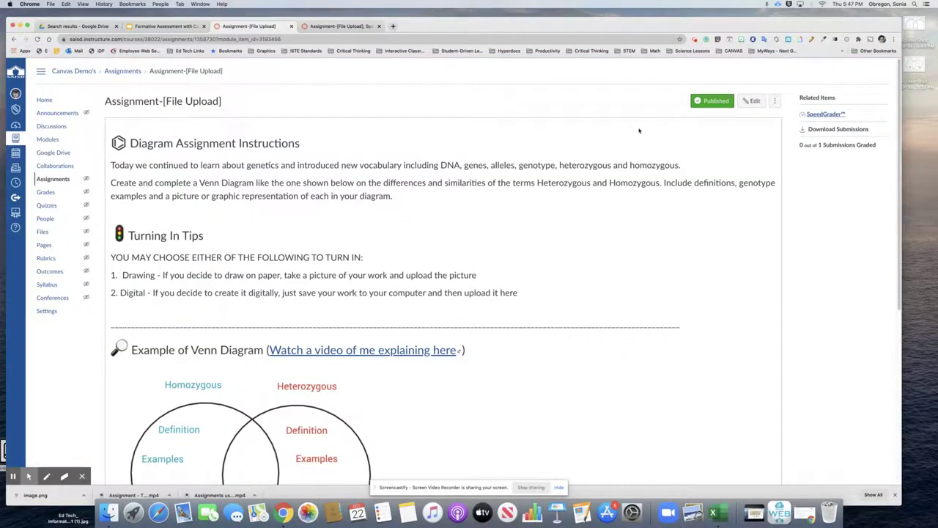
pyautogui.click(750, 100)
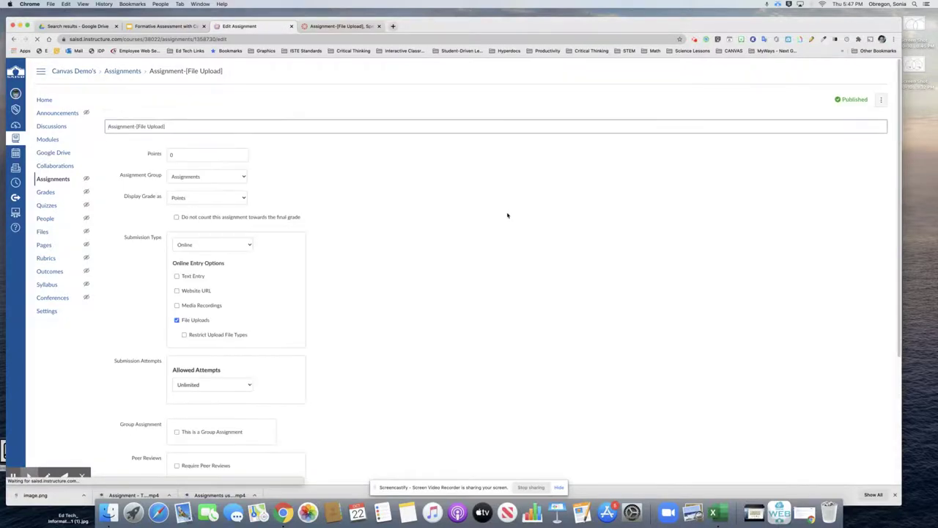
pyautogui.scroll(-1, 484, 233)
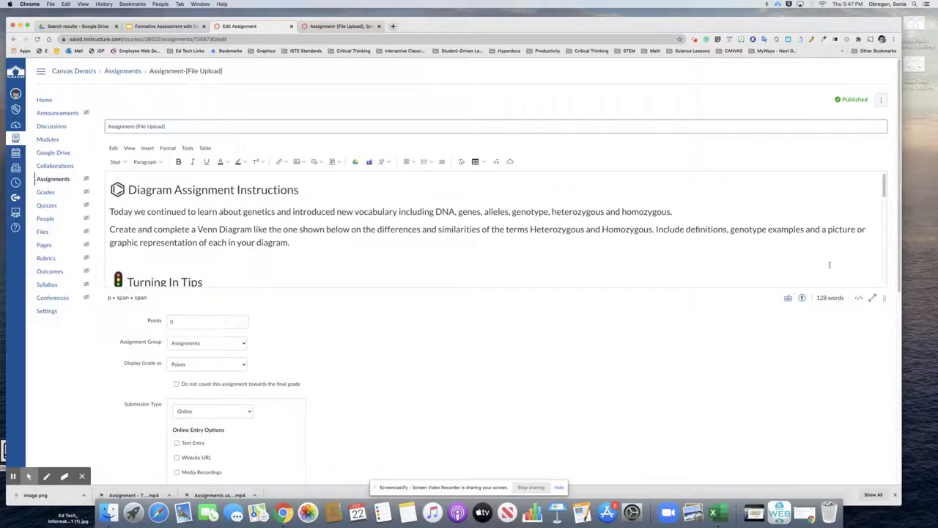
pyautogui.moveTo(884, 297); pyautogui.dragTo(884, 473)
pyautogui.scroll(-1, 278, 239)
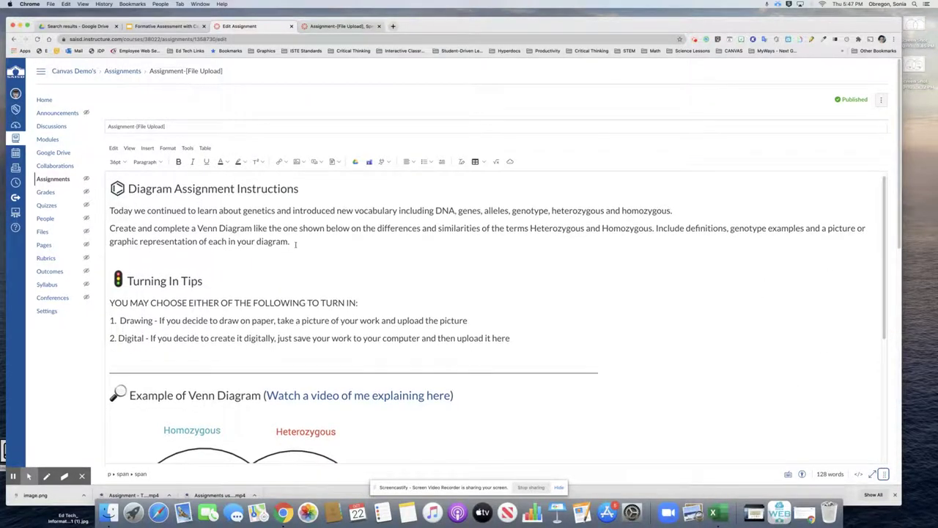
# Step: Review the description's Diagram Assignment Instructions heading, the Turning In Tips section and the example Venn diagram
pyautogui.scroll(-1, 194, 218)
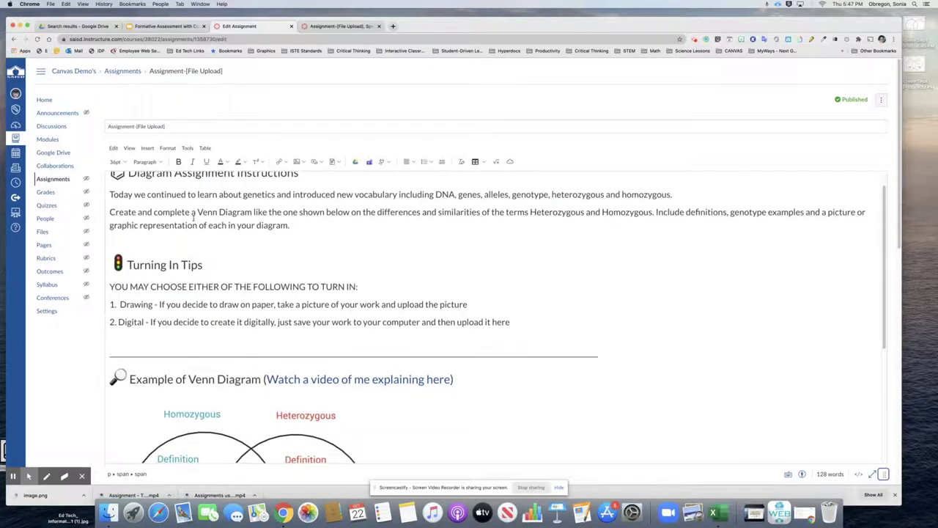
pyautogui.scroll(2, 194, 218)
pyautogui.moveTo(305, 196); pyautogui.dragTo(128, 197)
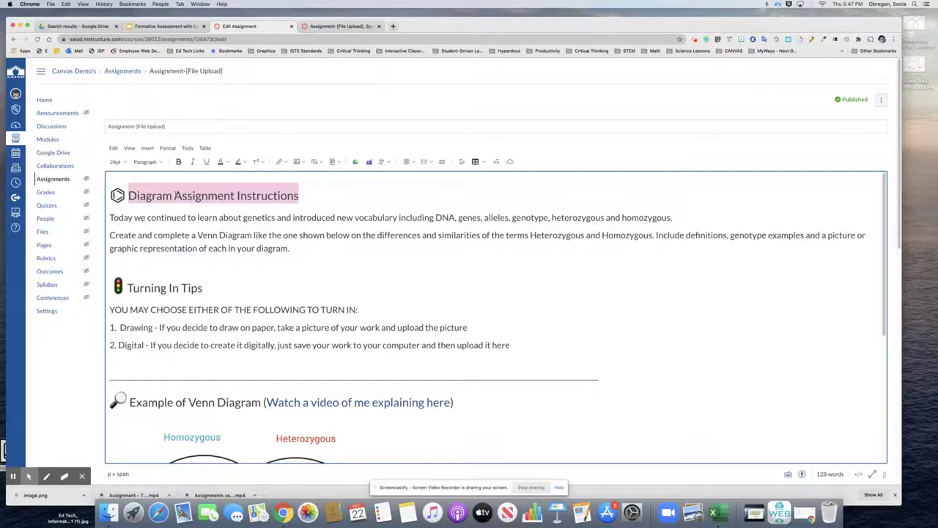
pyautogui.click(126, 195)
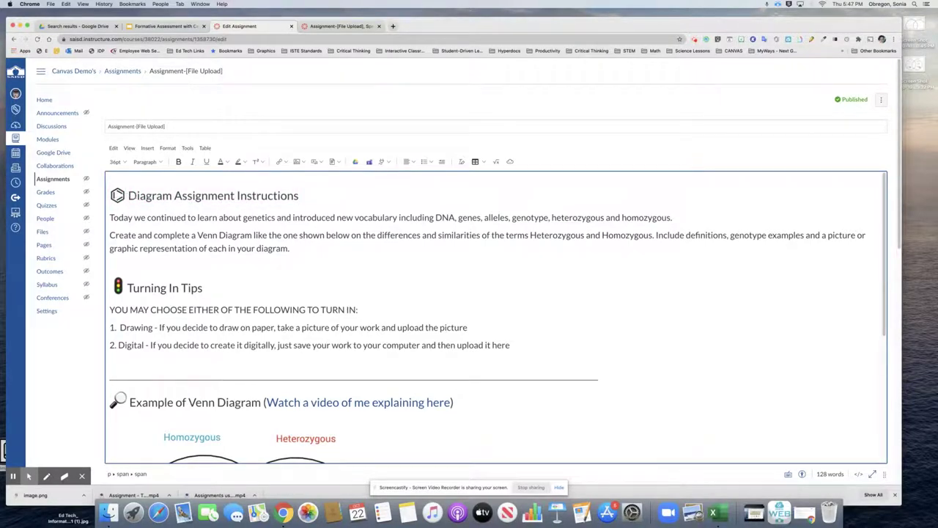
pyautogui.scroll(-1, 147, 264)
pyautogui.click(140, 257)
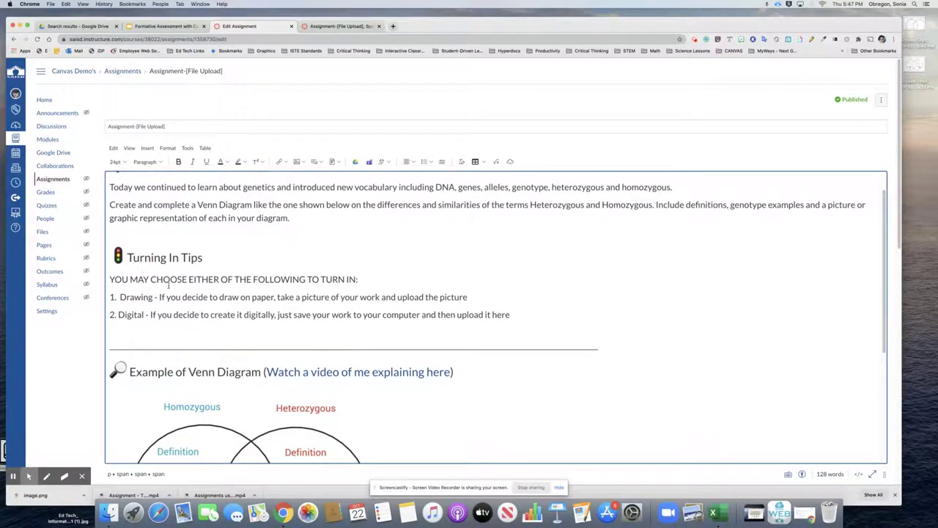
pyautogui.scroll(-1, 140, 258)
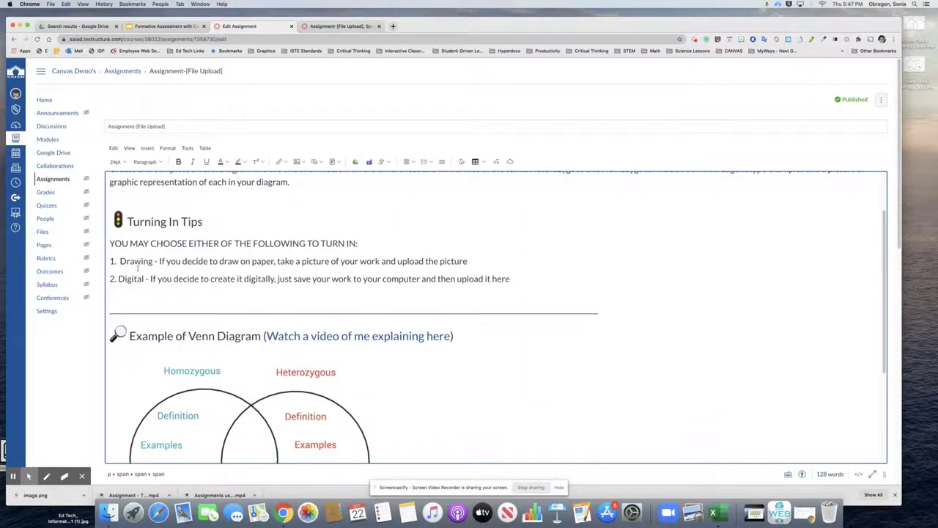
pyautogui.scroll(-4, 211, 279)
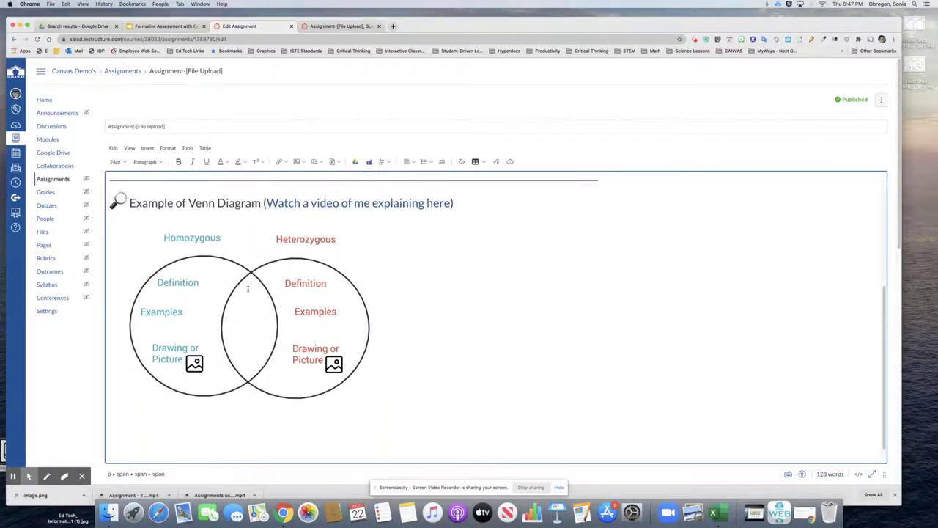
pyautogui.scroll(4, 247, 289)
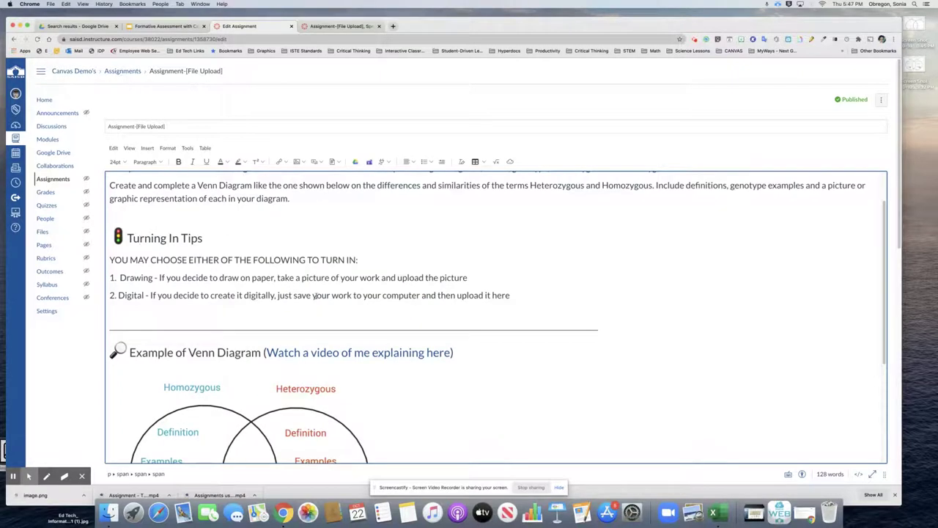
pyautogui.scroll(-1, 339, 305)
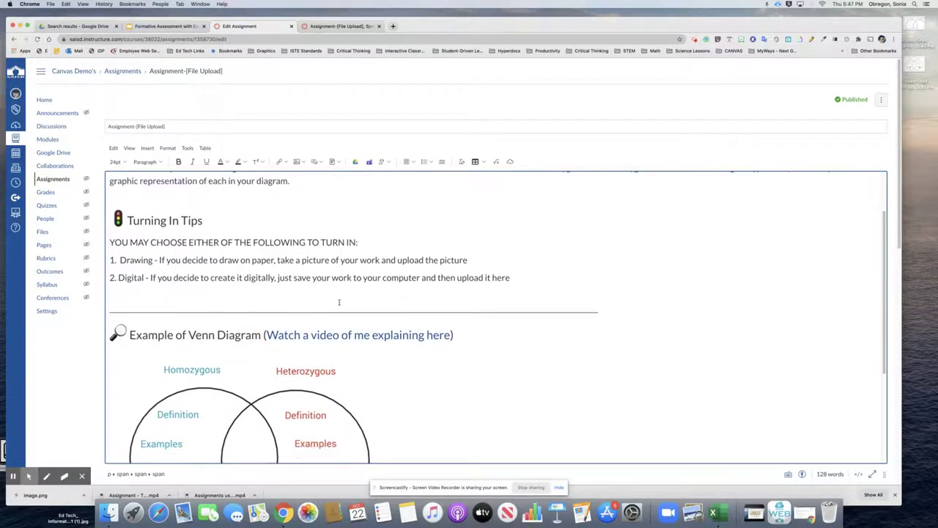
pyautogui.scroll(-3, 387, 343)
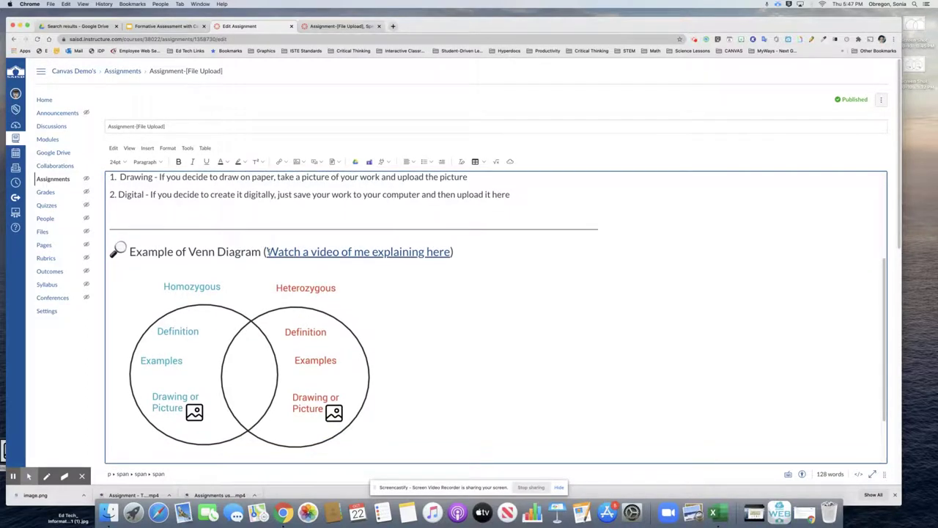
# Step: Select the "Watch a video of me explaining here" text, view its link options, and close them without changes
pyautogui.moveTo(267, 252); pyautogui.dragTo(448, 256)
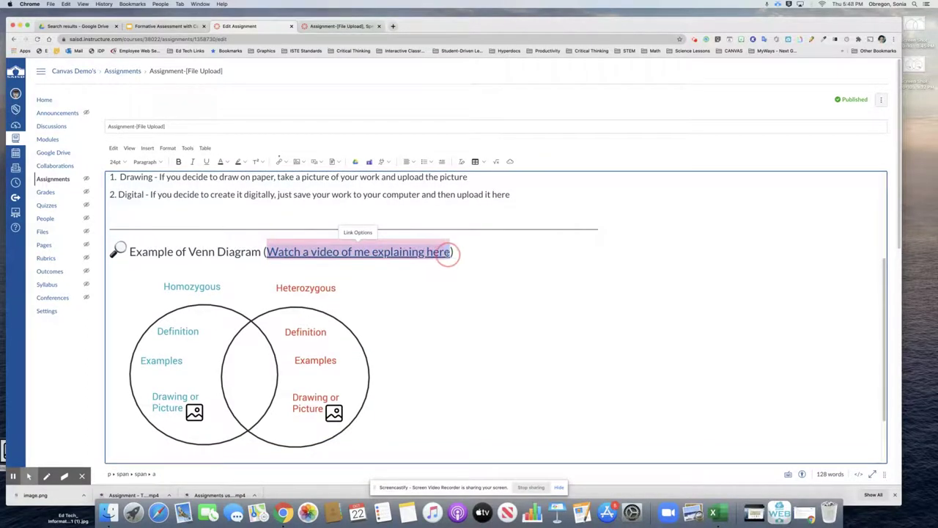
pyautogui.click(285, 162)
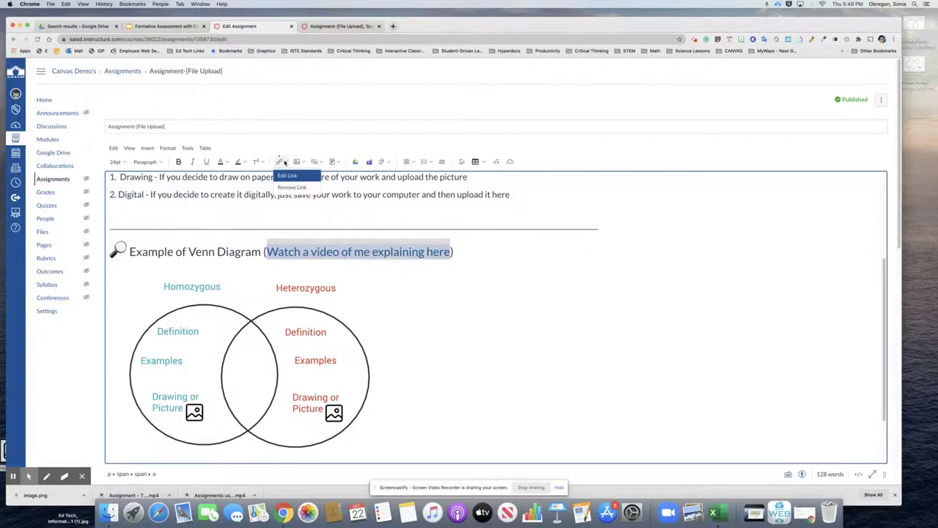
pyautogui.click(439, 315)
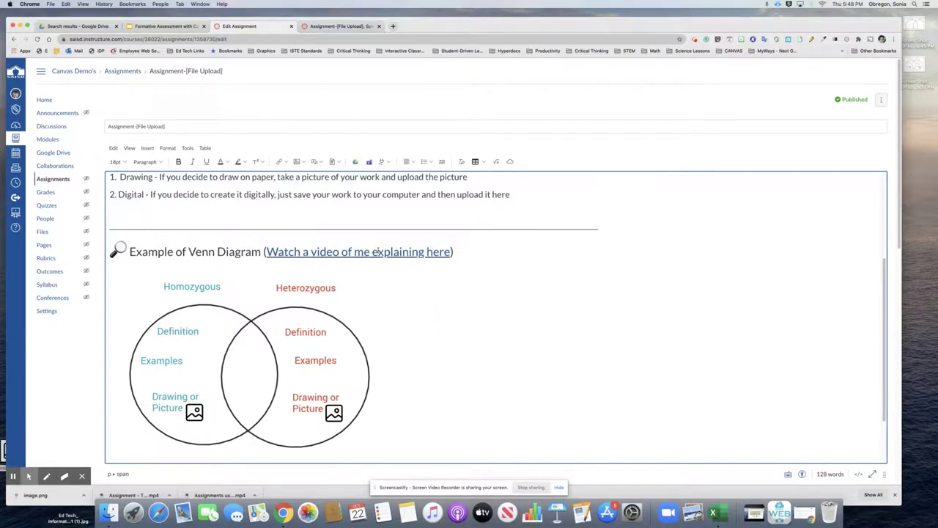
# Step: Shrink the description editor back down to reach the assignment's points, grading and submission settings
pyautogui.scroll(-3, 479, 323)
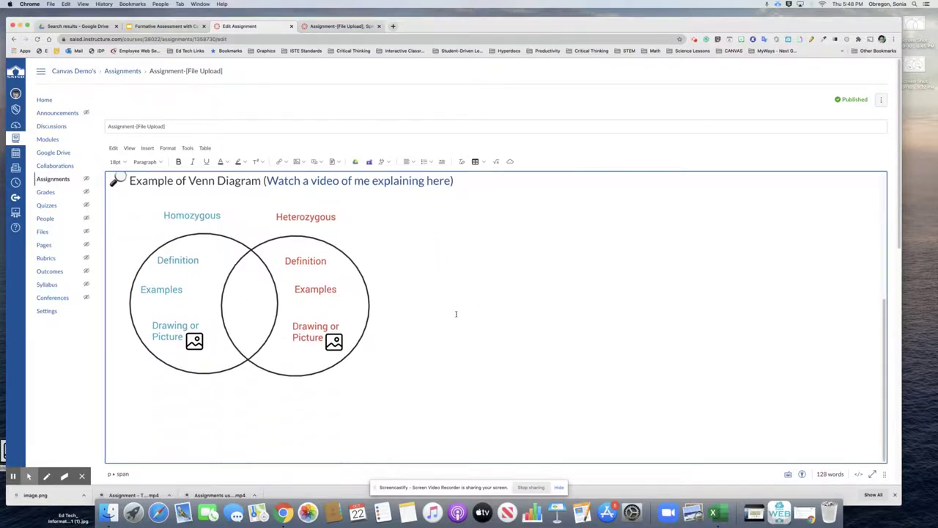
pyautogui.moveTo(883, 474); pyautogui.dragTo(883, 272)
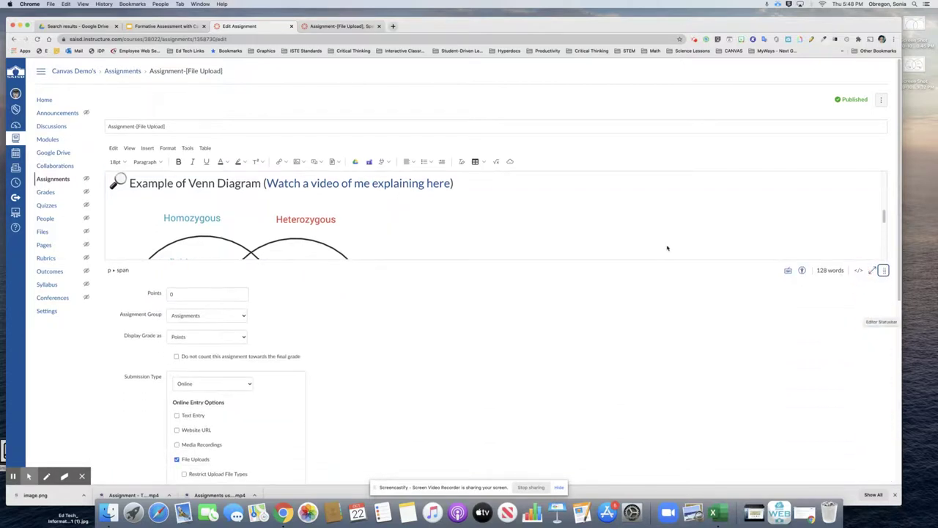
pyautogui.scroll(-1, 220, 294)
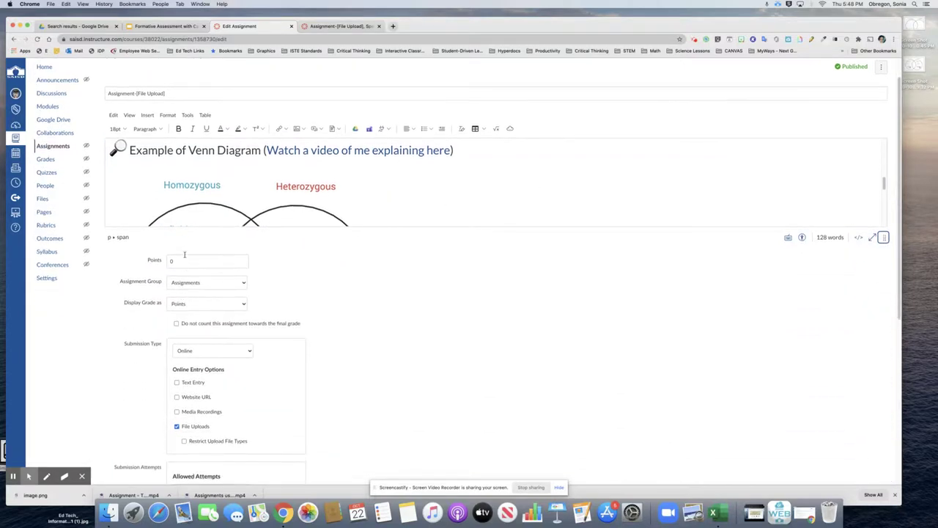
pyautogui.scroll(-3, 187, 262)
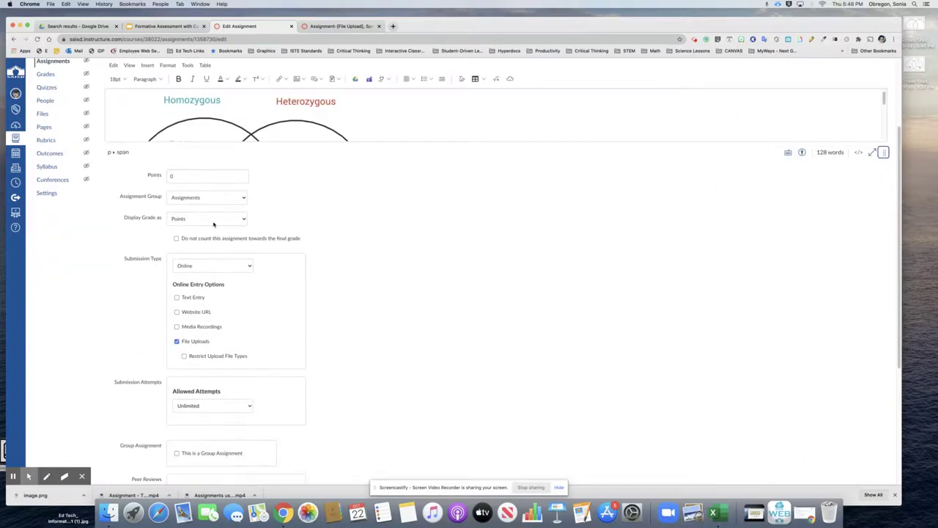
# Step: Check the options for displaying the grade and for submission type, choosing Points and Online
pyautogui.click(237, 220)
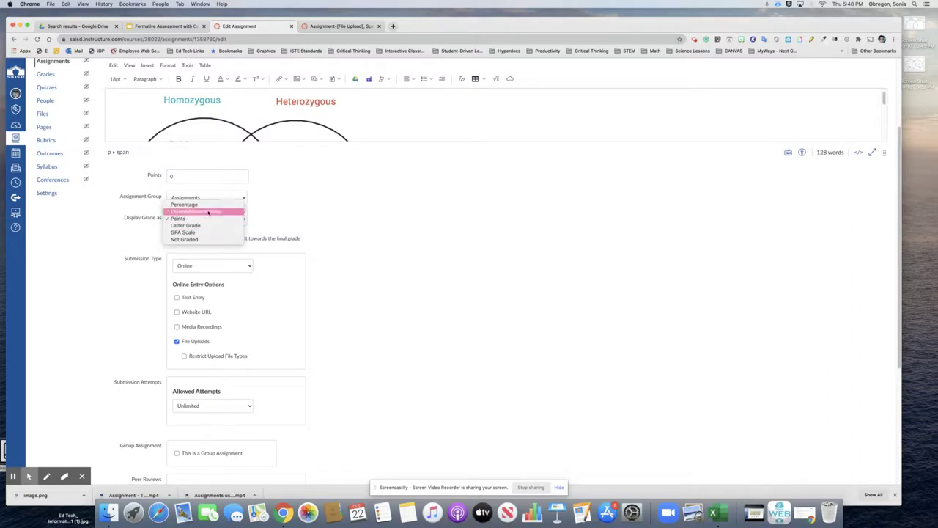
pyautogui.click(219, 219)
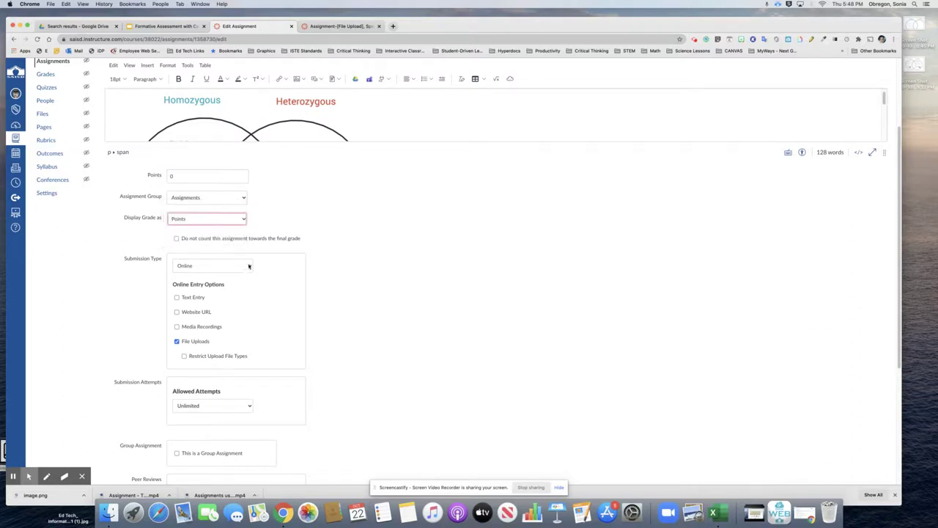
pyautogui.click(249, 266)
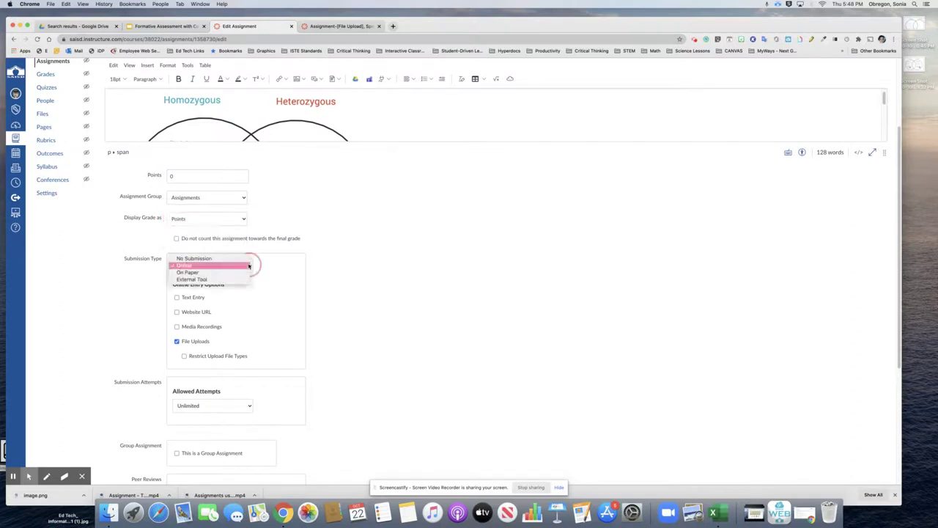
pyautogui.click(188, 266)
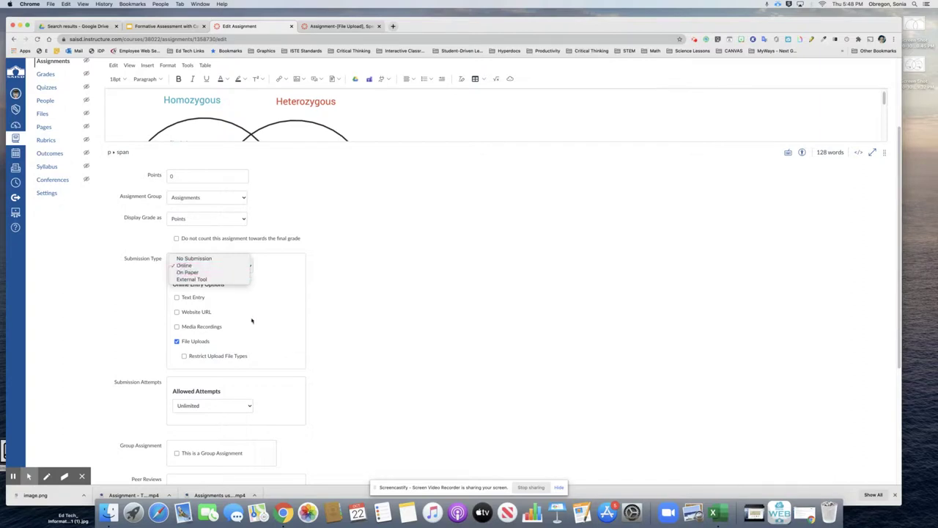
# Step: Choose Unlimited for the allowed submission attempts and save the assignment
pyautogui.scroll(-2, 261, 312)
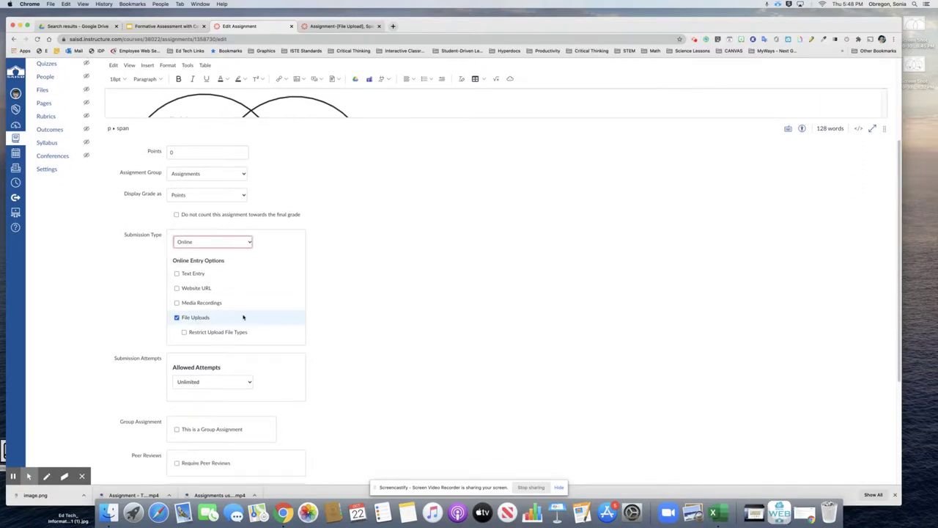
pyautogui.scroll(-5, 246, 315)
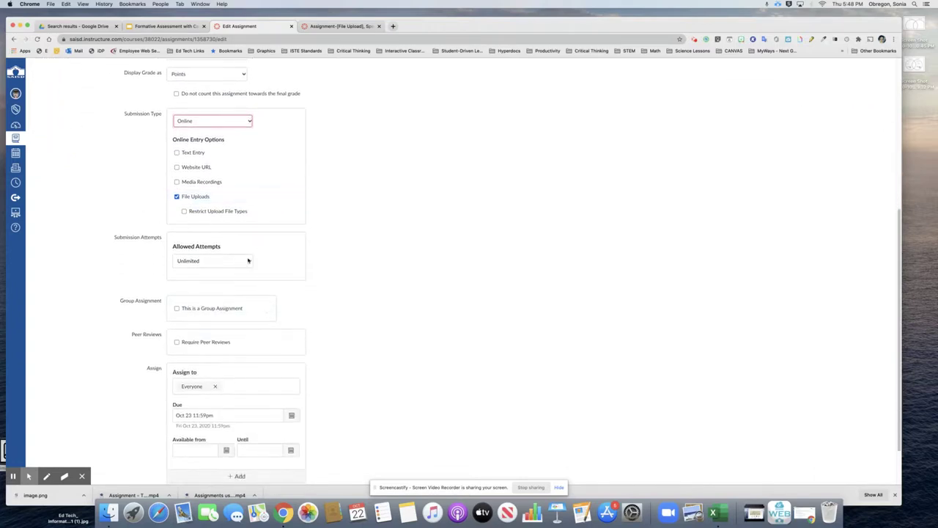
pyautogui.click(248, 261)
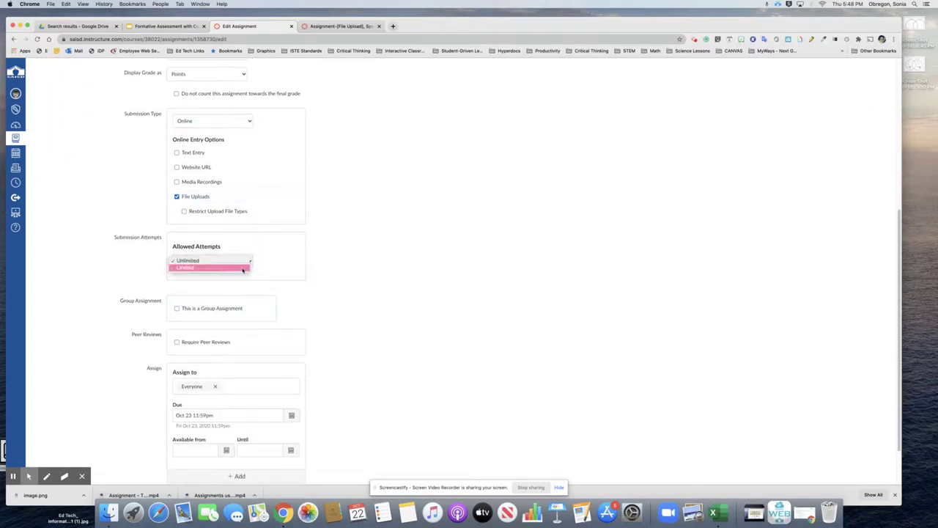
pyautogui.click(247, 261)
pyautogui.scroll(-3, 286, 291)
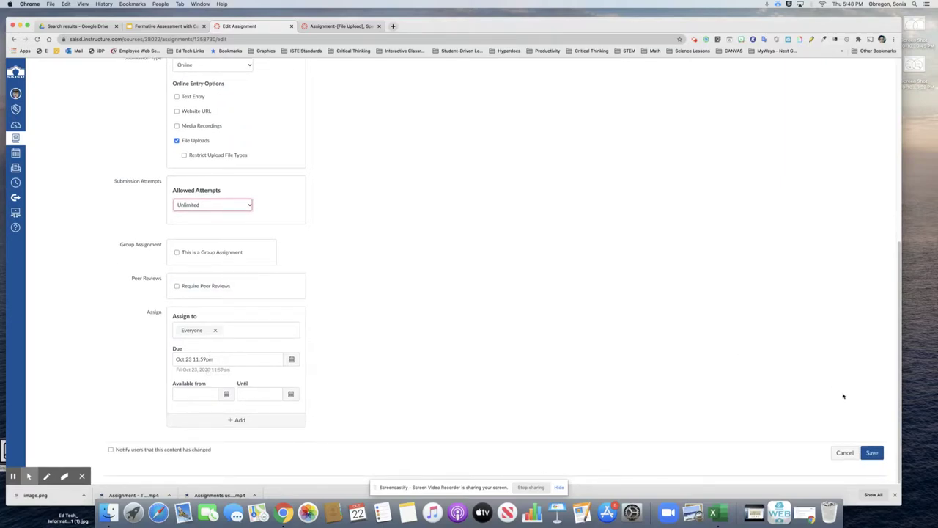
pyautogui.click(872, 454)
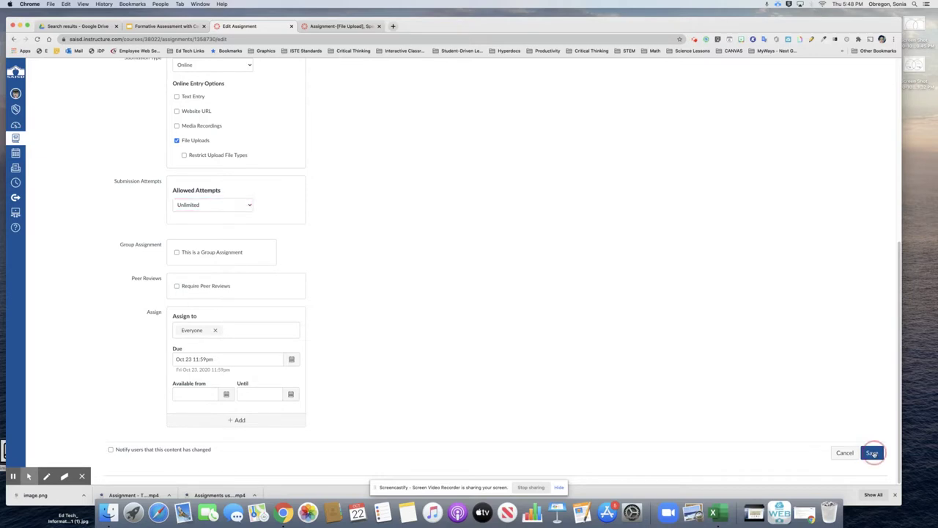